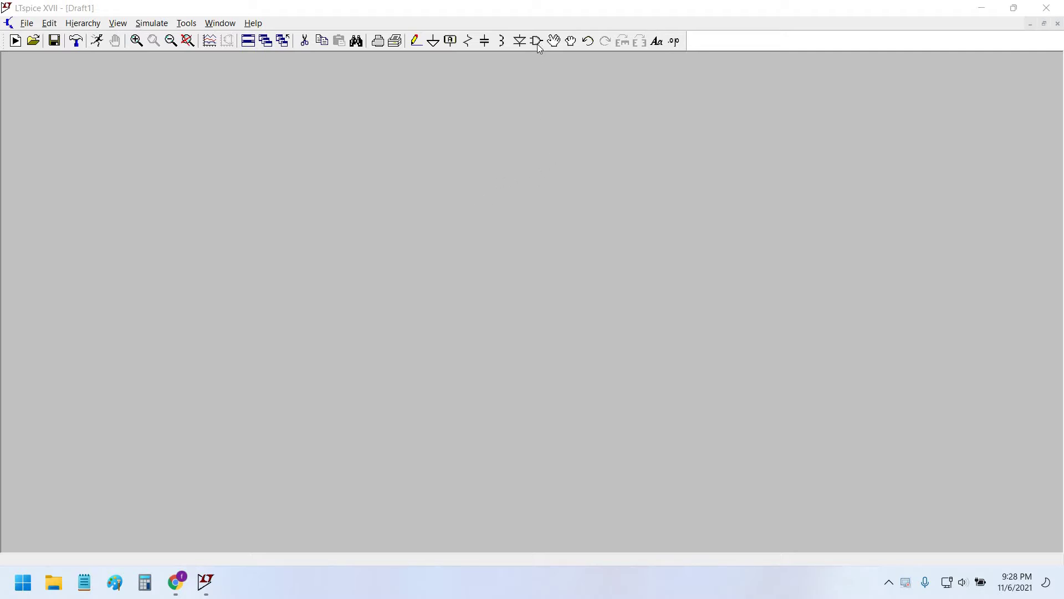
Step: Place an N-channel JFET (njf) in the middle of the empty schematic
key("F2")
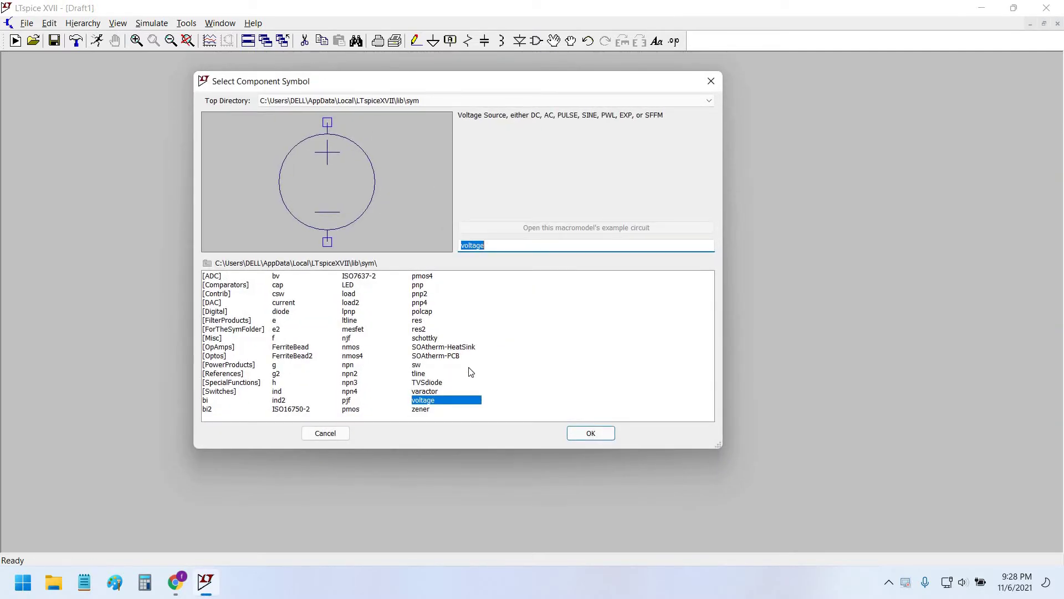
left_click(417, 320)
left_click(278, 293)
left_click(219, 303)
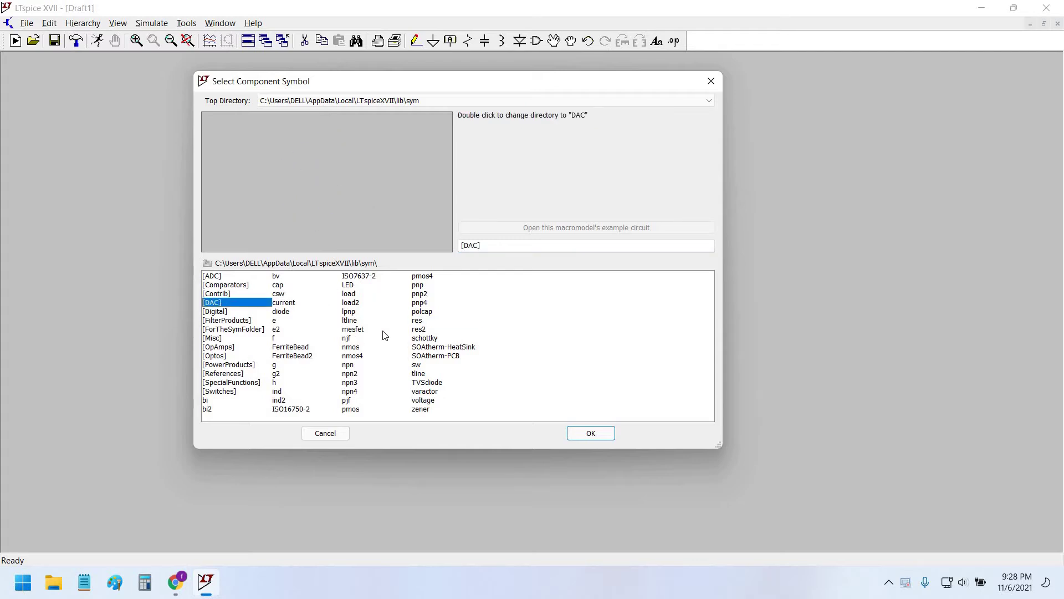
left_click(250, 356)
left_click(359, 338)
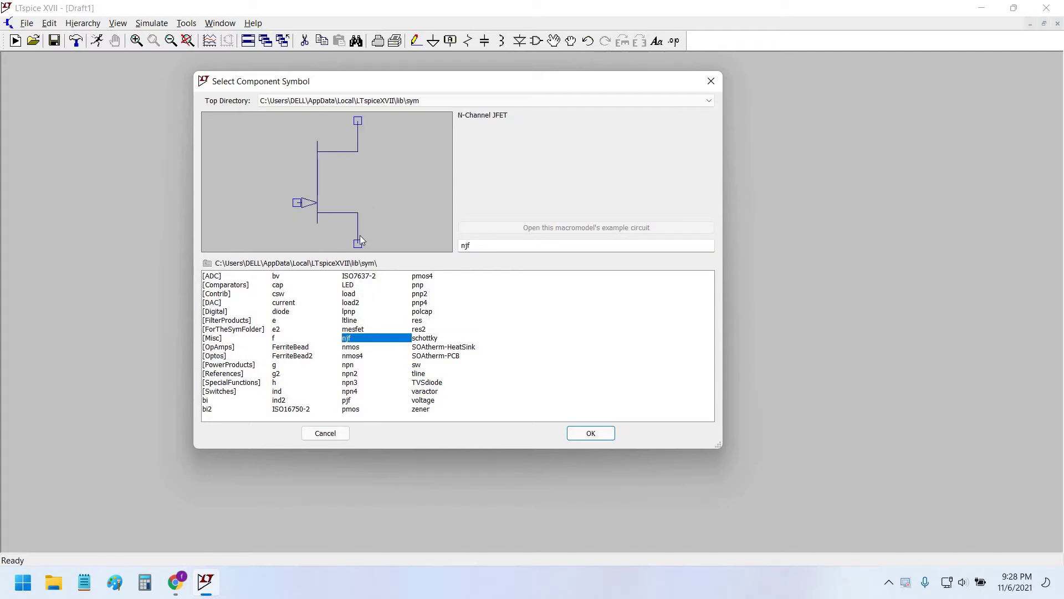
key("Return")
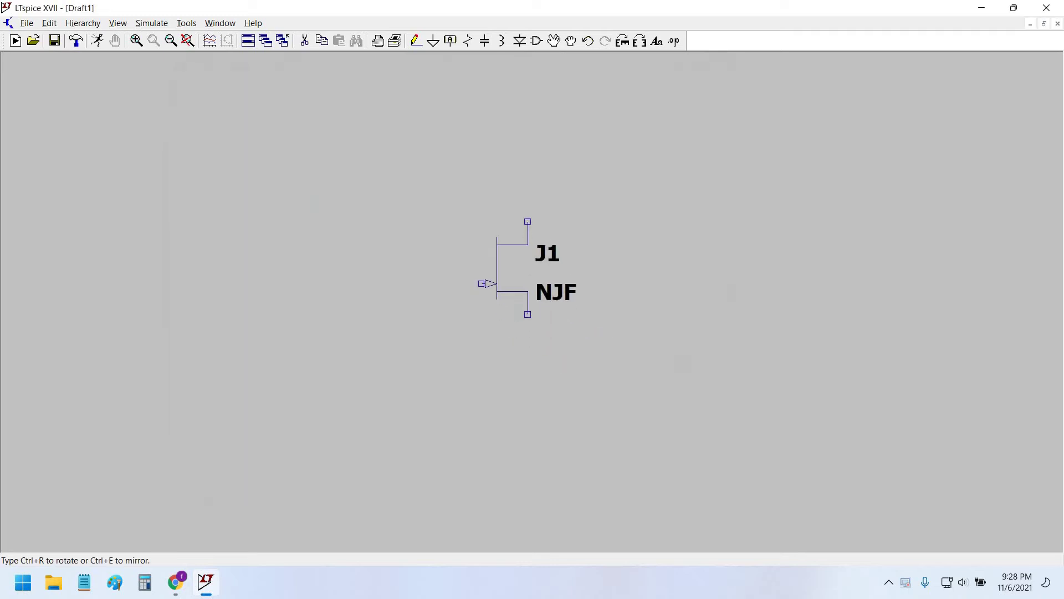
left_click(538, 278)
key("Escape")
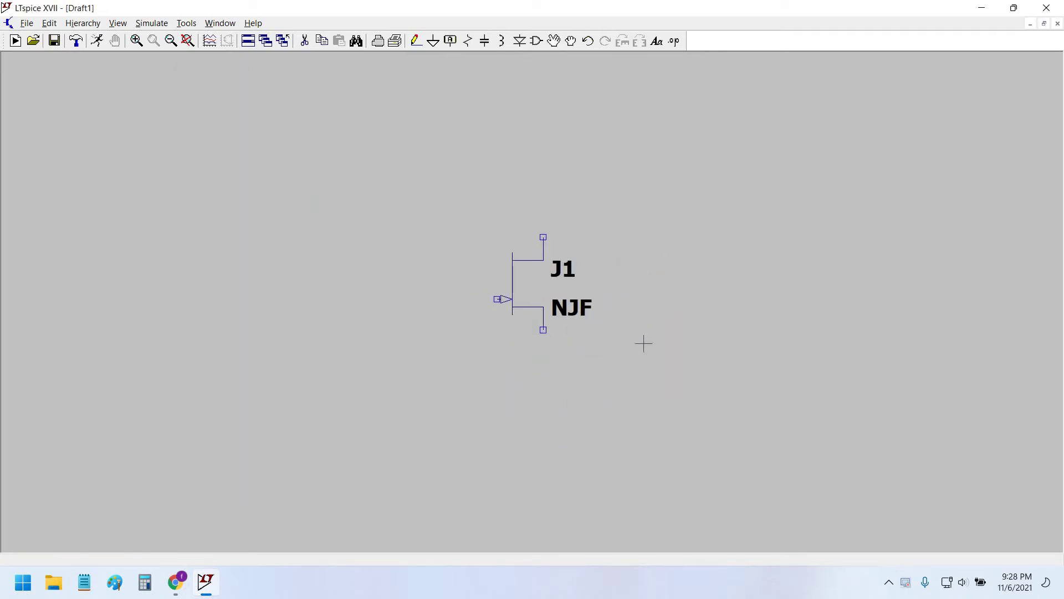
Step: Place two voltage sources below the JFET, one on its gate side and one on its drain side
scroll(543, 324, "up", 2)
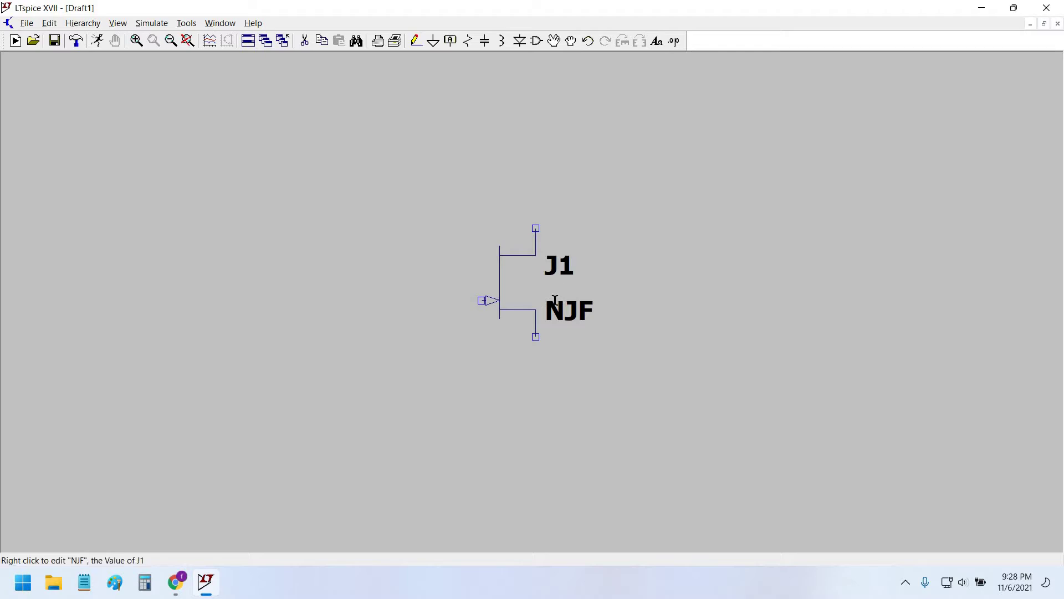
mouse_move(677, 270)
left_mouse_down()
mouse_move(667, 287)
mouse_move(657, 280)
mouse_move(668, 288)
left_mouse_up()
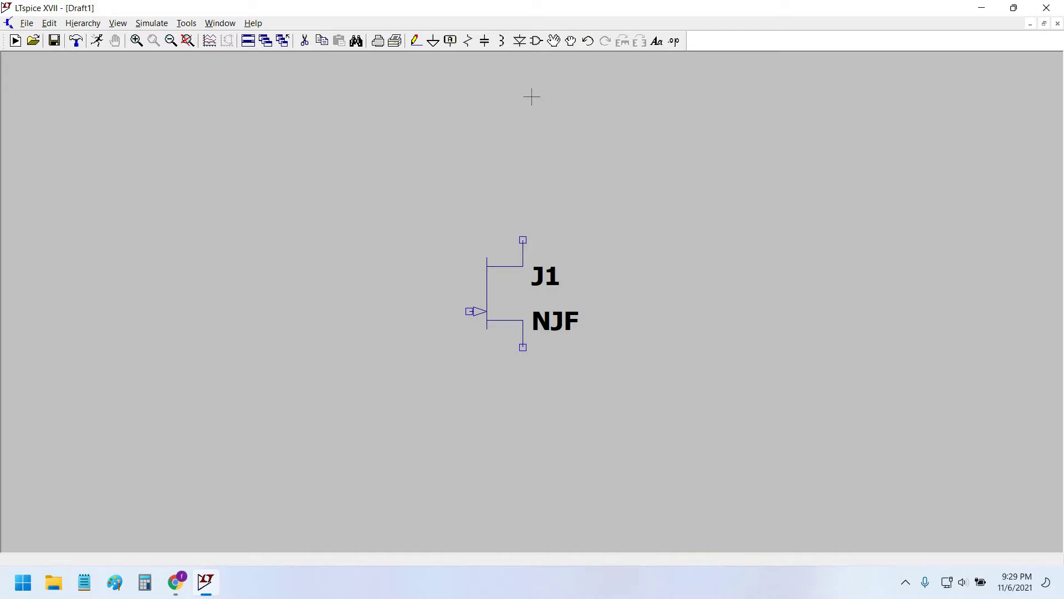
left_click(538, 44)
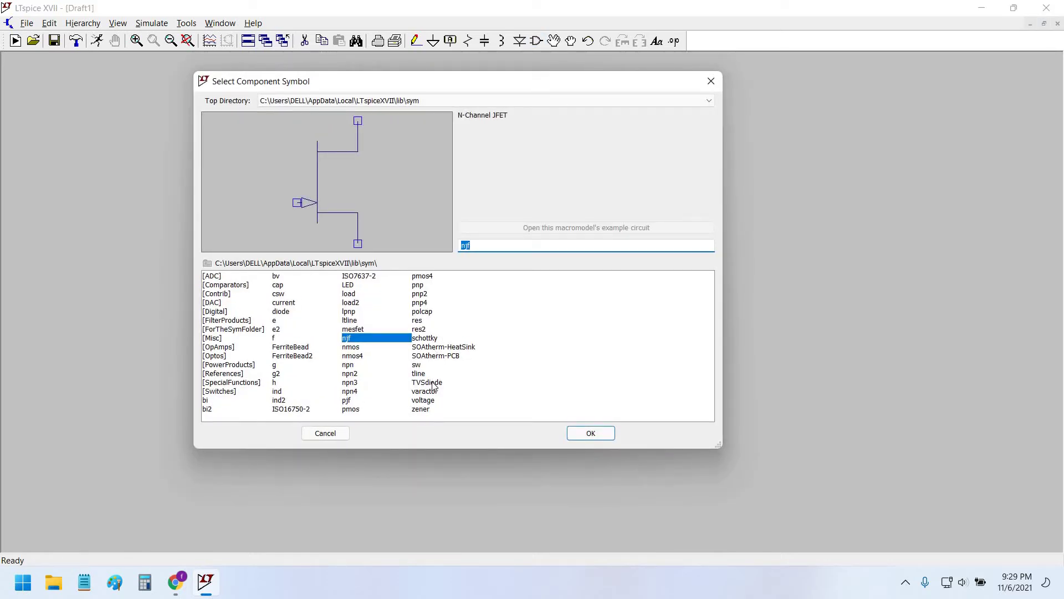
type("voltage")
left_click(589, 435)
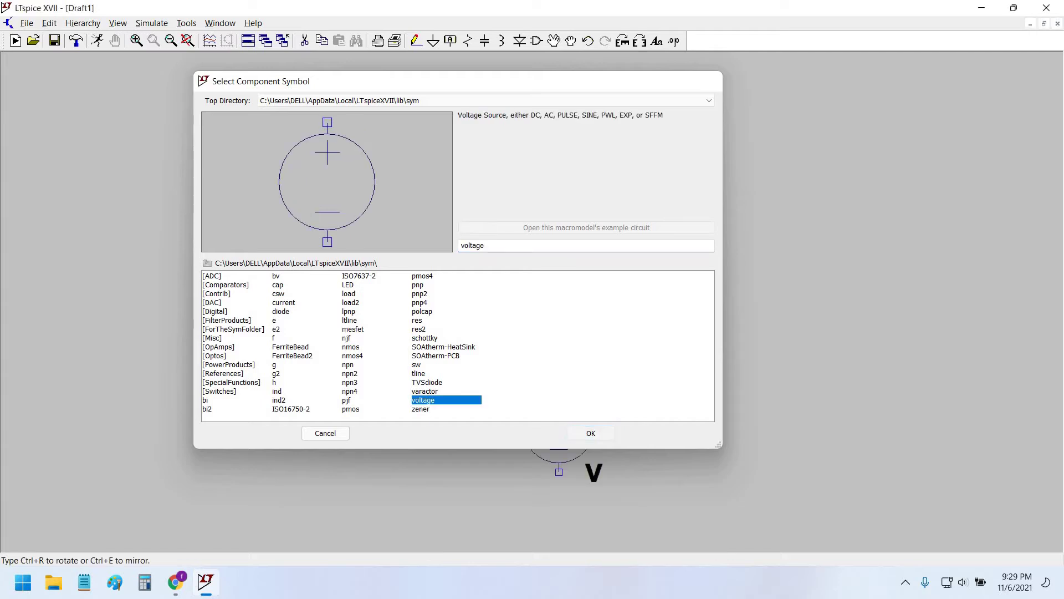
left_click(380, 391)
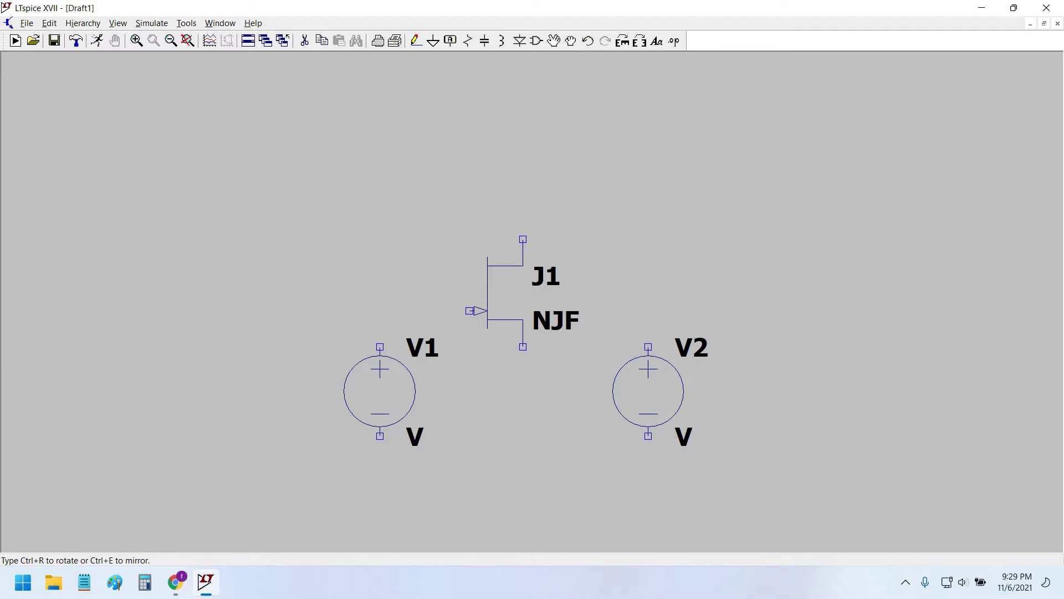
left_click(666, 390)
key("Escape")
Step: Wire V1's positive terminal to the JFET gate and join the negative terminals of V1 and V2 with a wire below them
left_click(415, 41)
left_click(375, 320)
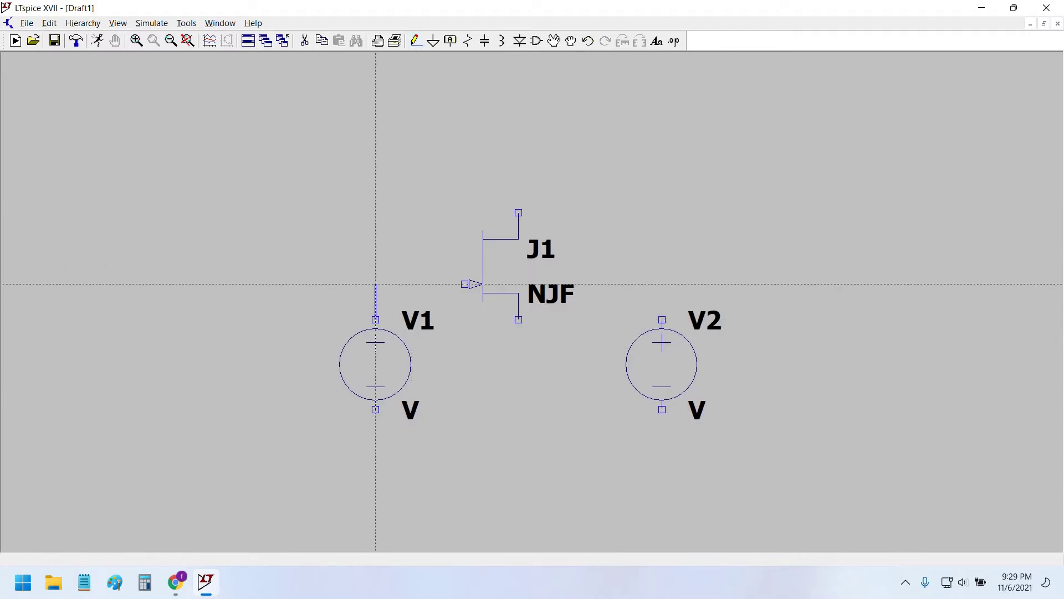
left_click(483, 284)
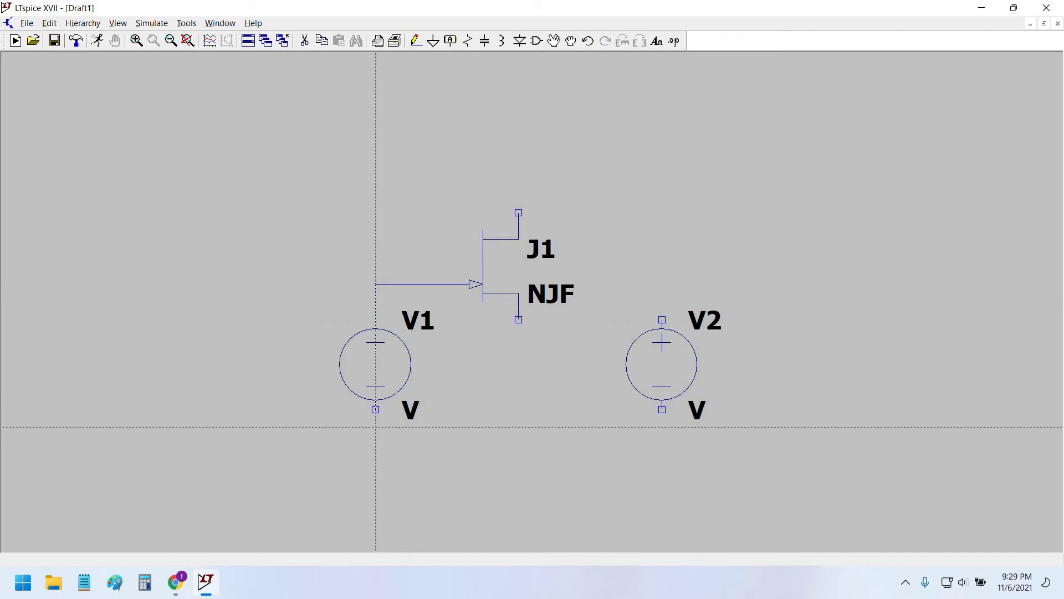
left_click(375, 409)
left_click(375, 445)
left_click(662, 445)
left_click(662, 409)
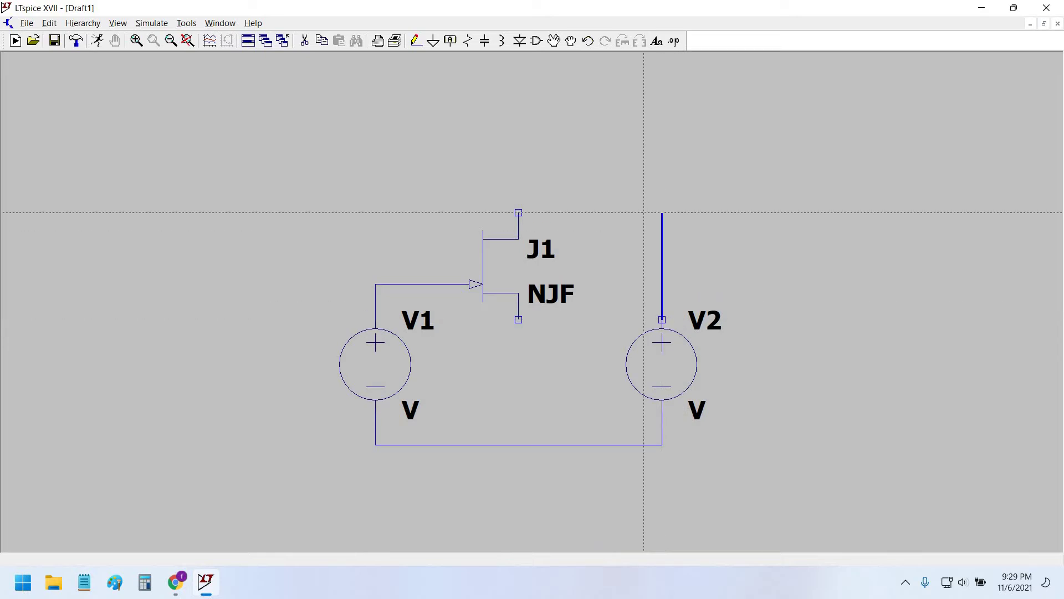
Step: Wire V2's positive terminal to the JFET drain and the JFET source down to the bottom wire
left_click(662, 194)
left_click(518, 194)
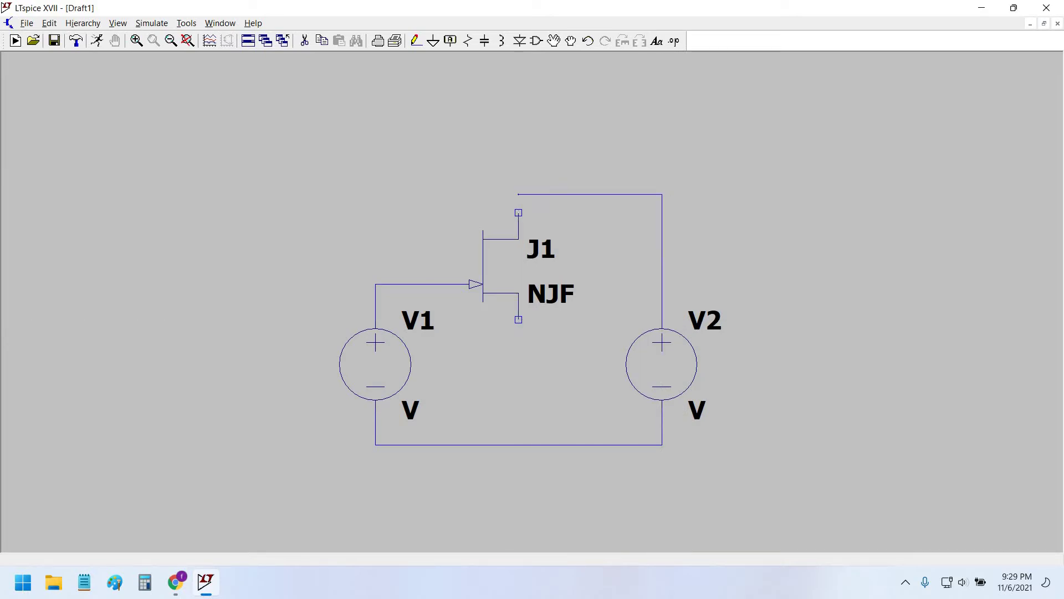
left_click(518, 319)
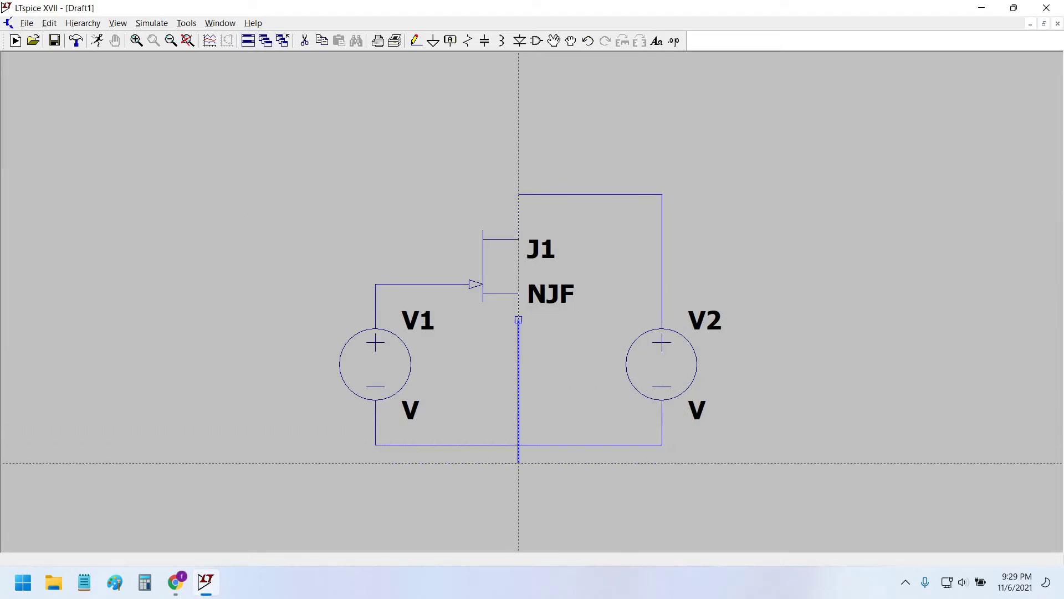
left_click(518, 445)
Step: Place a ground symbol below the bottom wire and wire it to the JFET source junction
left_click(433, 41)
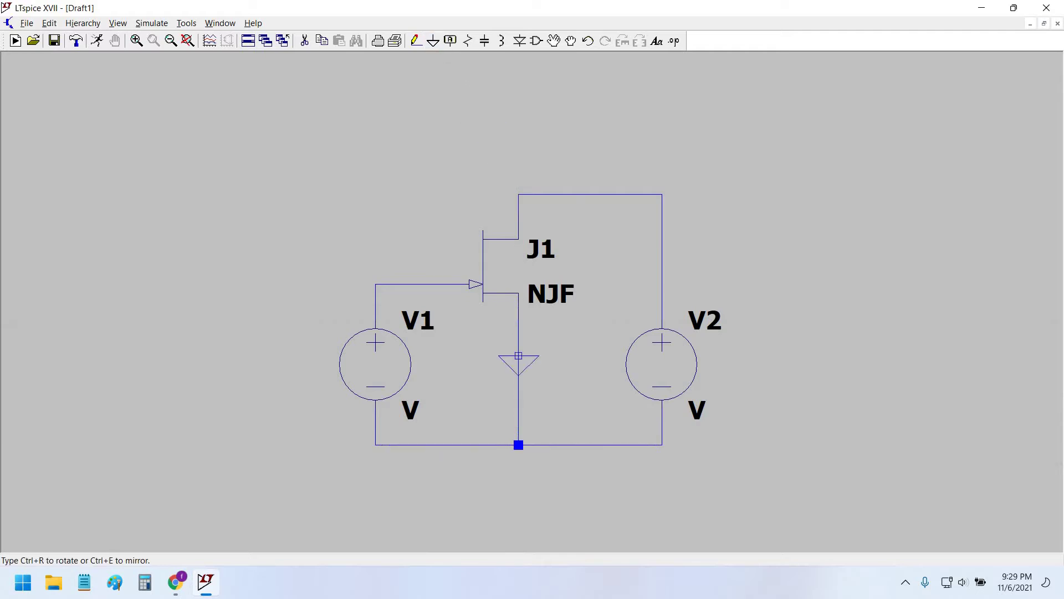
left_click(519, 480)
left_click(416, 37)
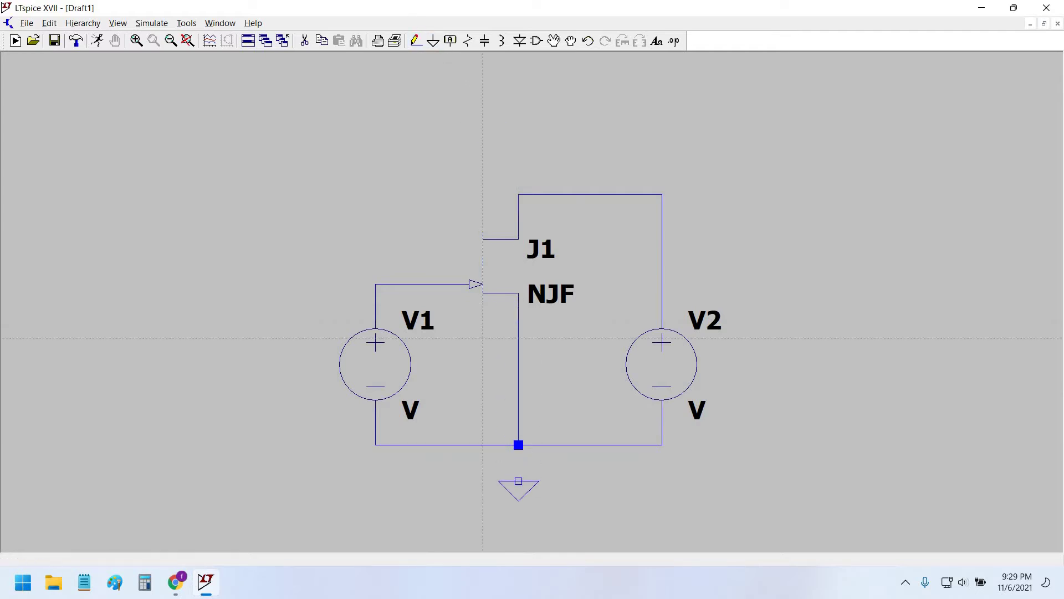
left_click(518, 481)
left_click(518, 445)
key("Escape")
Step: Insert a horizontal resistor in the wire between the JFET drain and V2 and set its value to 1k
left_click_drag(474, 178, 461, 163)
left_click(467, 41)
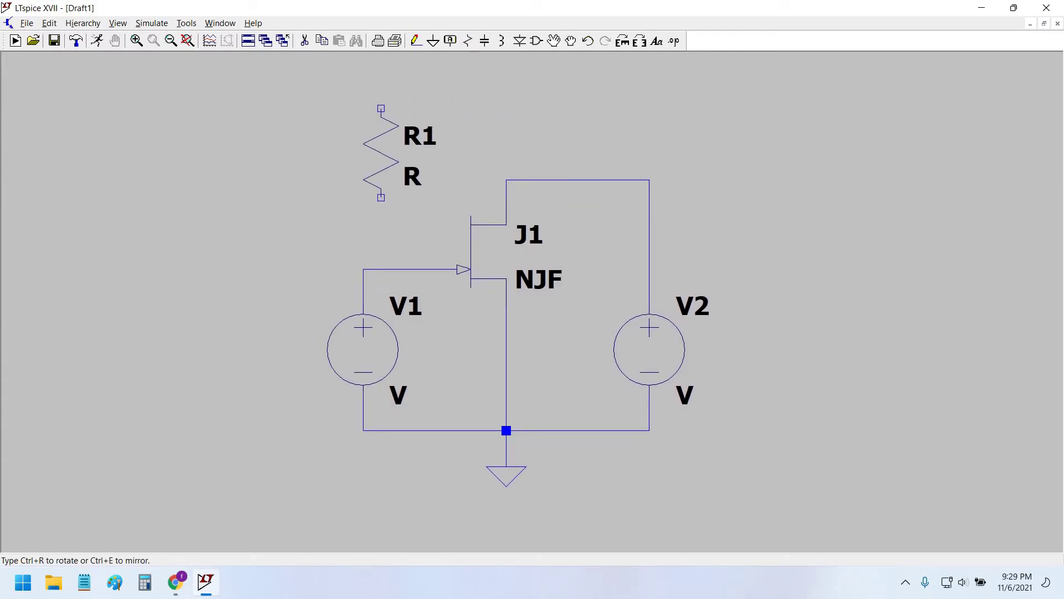
key("ctrl+r")
left_click(615, 195)
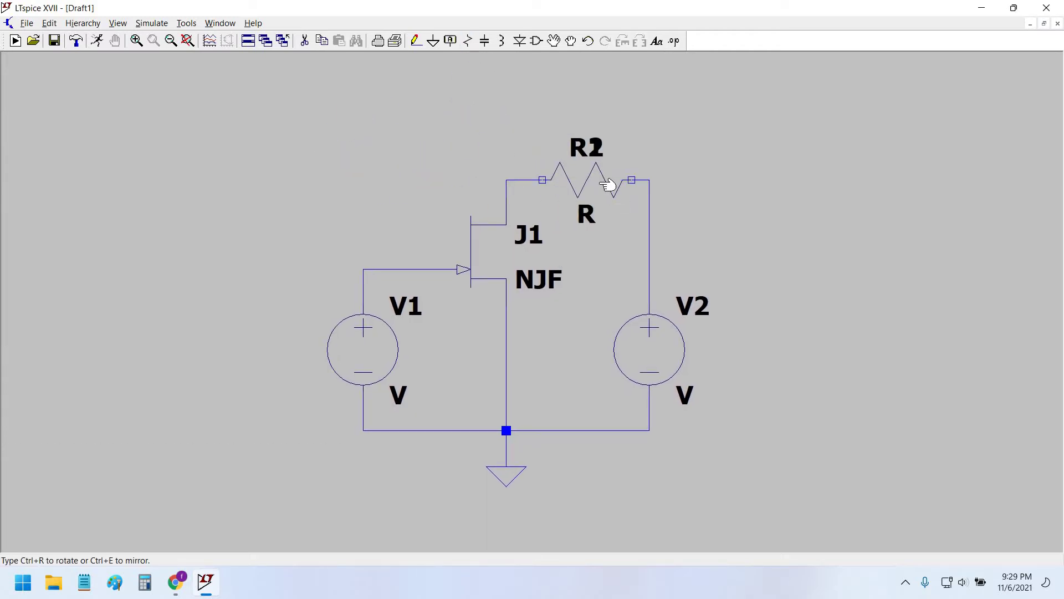
key("Escape")
right_click(609, 203)
type("1k")
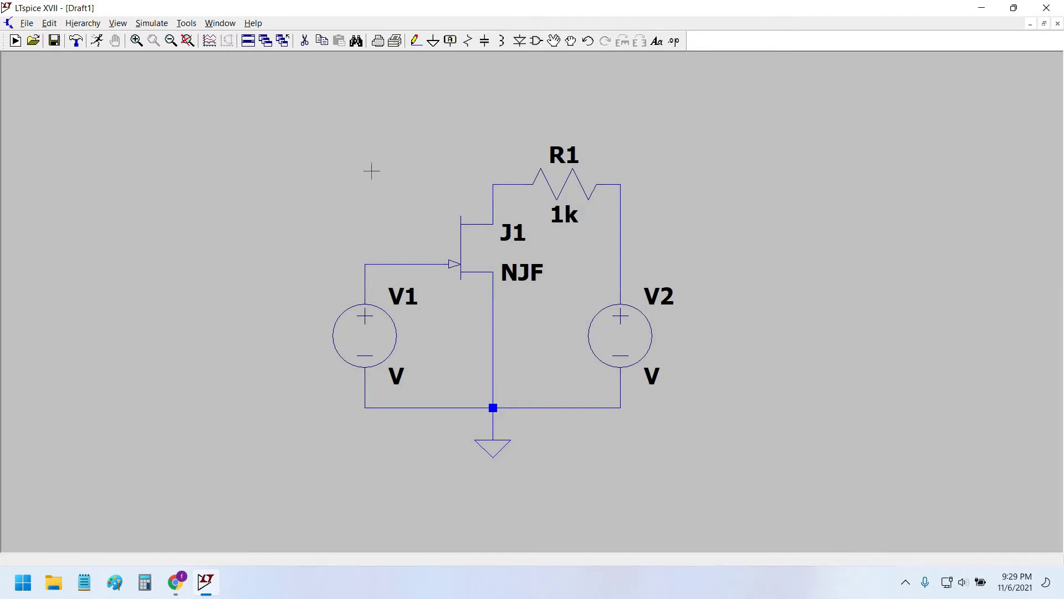
Step: Rename the gate-side voltage source V1 as VGS
left_click_drag(375, 341, 363, 332)
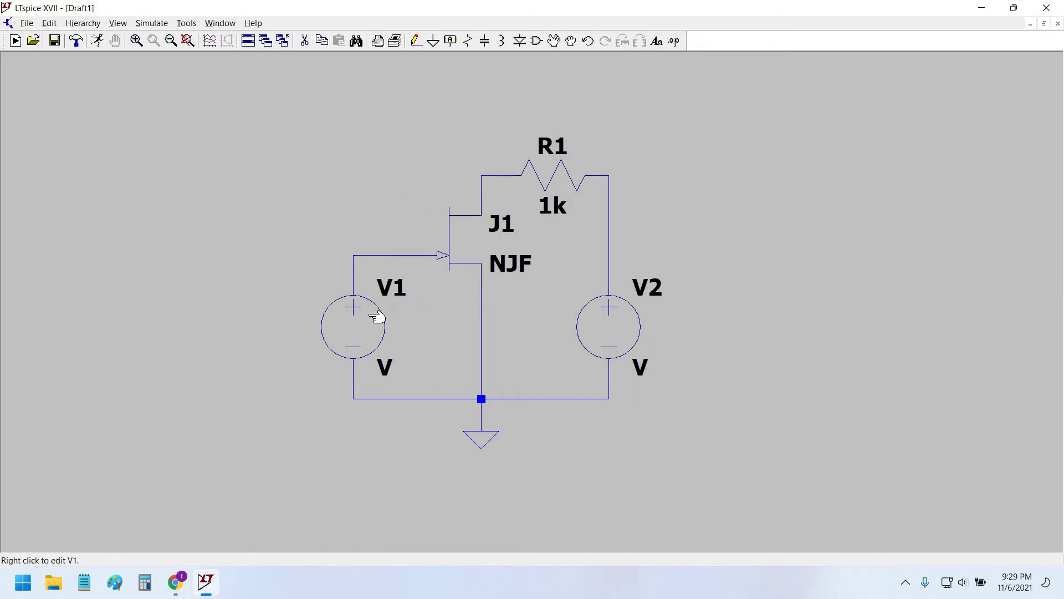
right_click(396, 329)
left_click(498, 292)
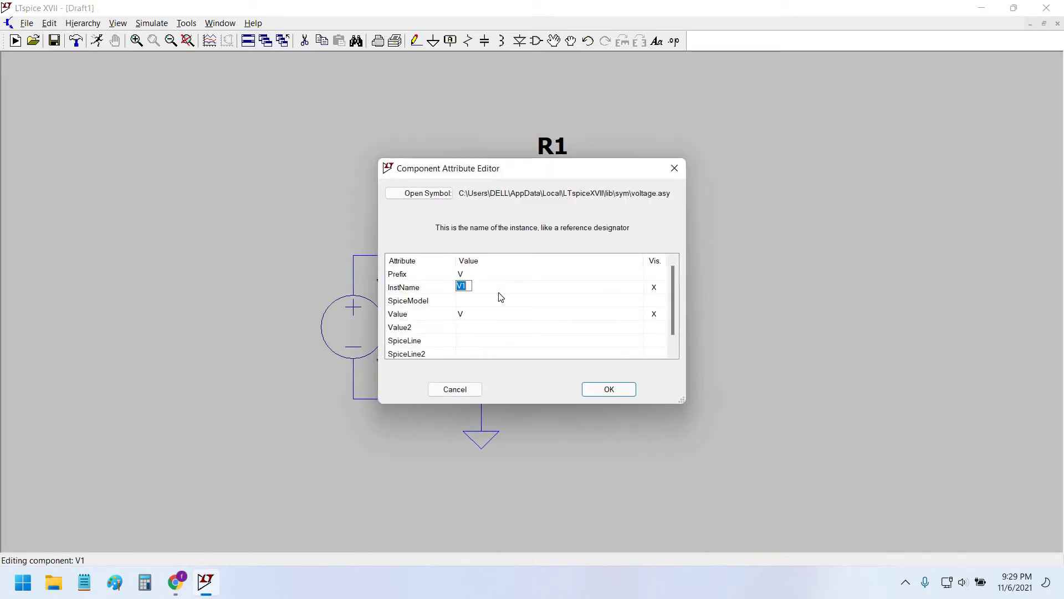
type("VGS")
key("Return")
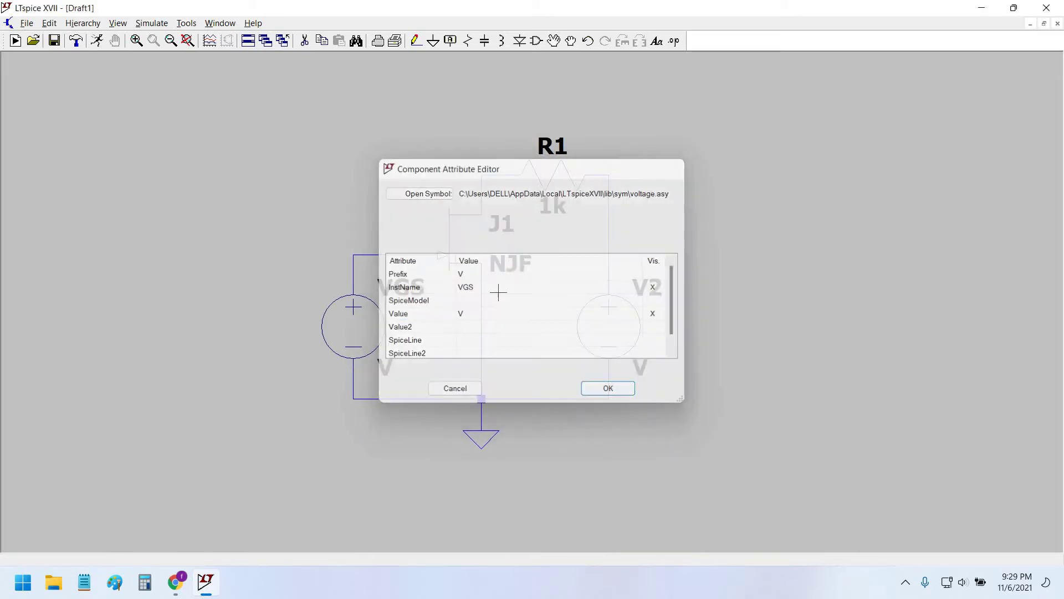
Step: Rename the drain-side voltage source V2 as VDS
right_click(641, 316)
left_click(512, 290)
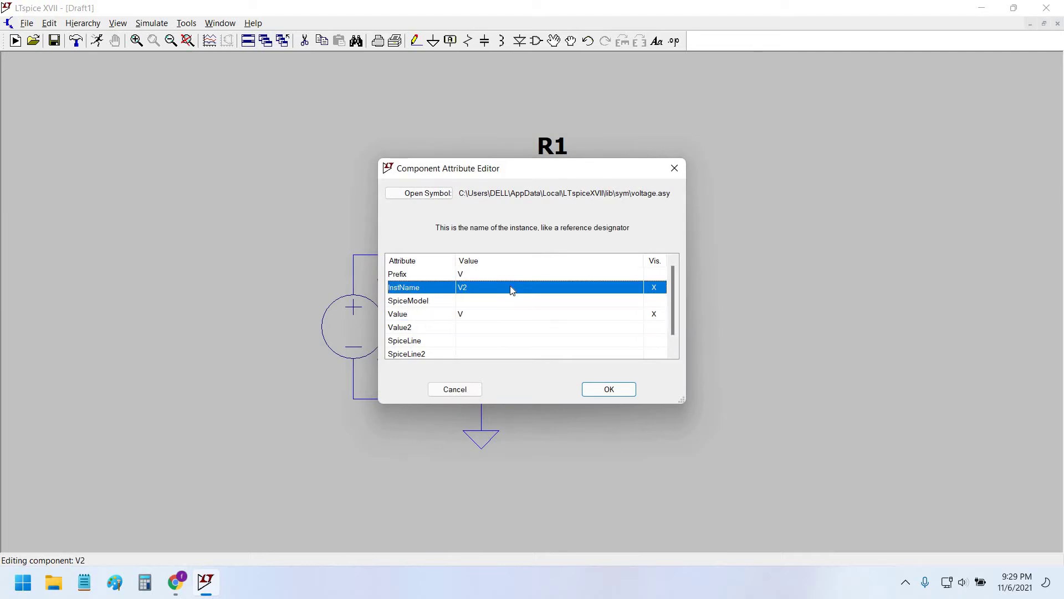
type("VDS")
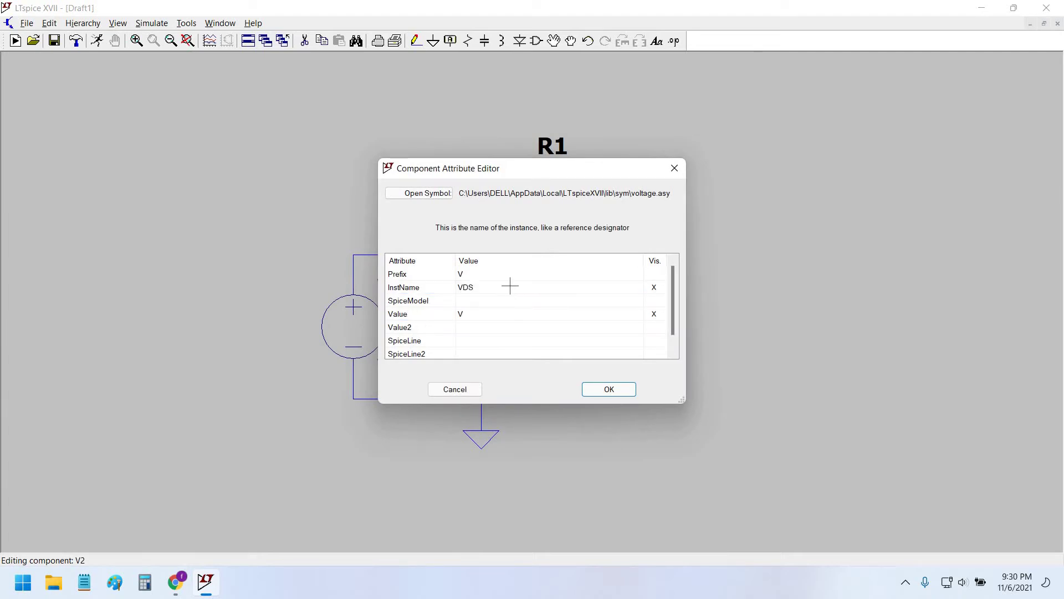
key("Return")
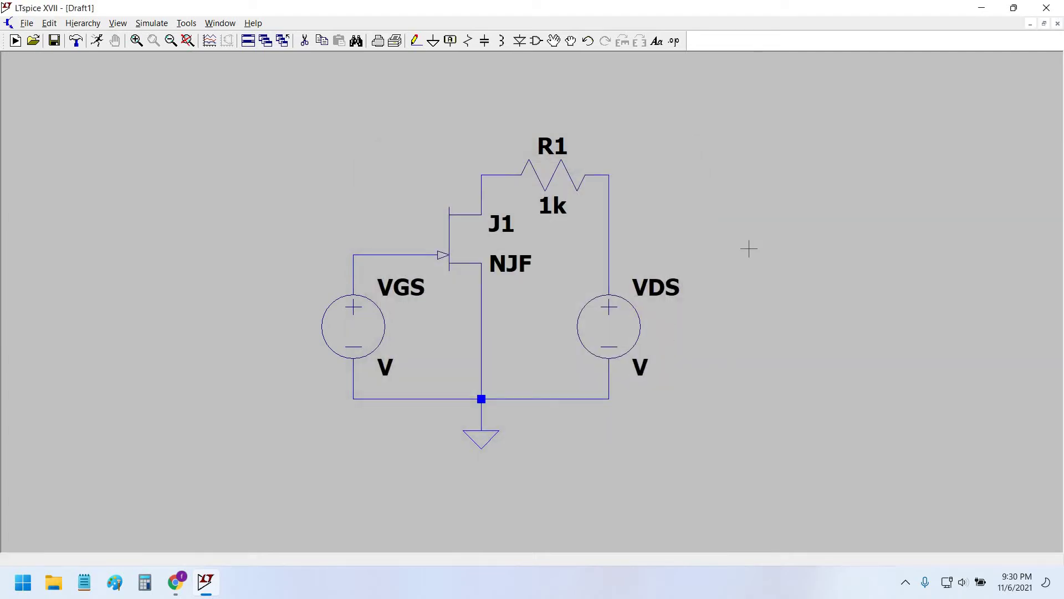
Step: Set the DC value of the VDS source to 15 V
left_click_drag(774, 243, 753, 233)
left_click_drag(499, 292, 508, 293)
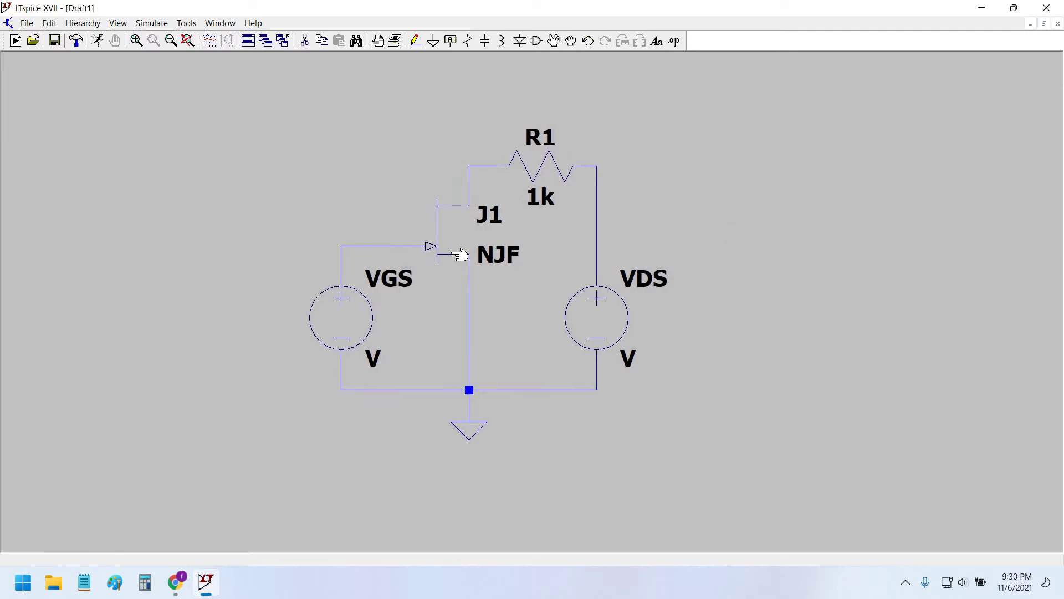
scroll(468, 211, "down", 1)
scroll(354, 183, "down", 1)
mouse_move(373, 205)
left_mouse_down()
mouse_move(355, 186)
mouse_move(367, 198)
left_mouse_up()
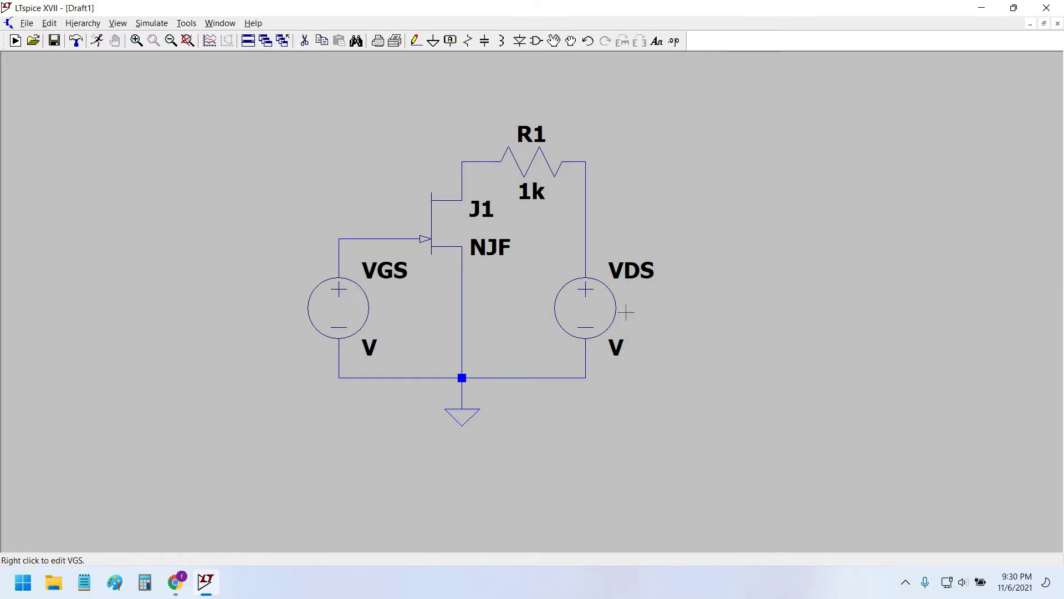
right_click(596, 304)
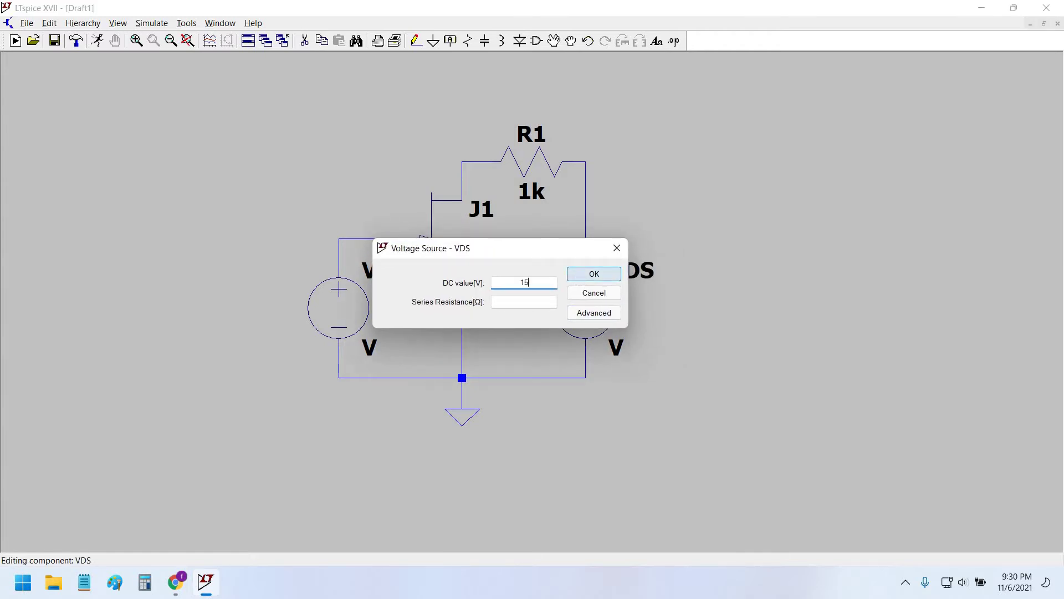
left_click(582, 274)
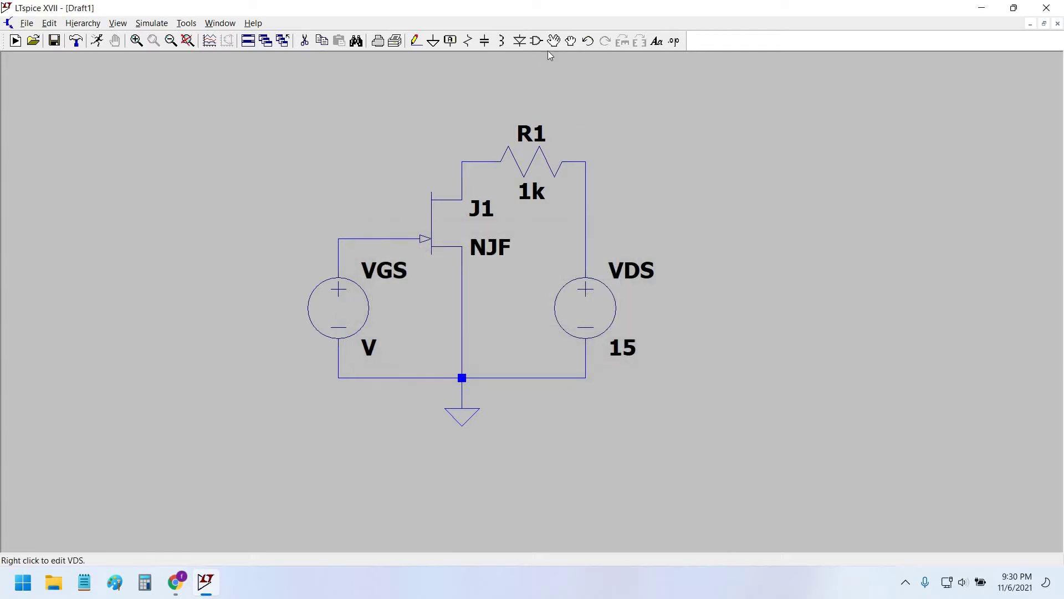
Step: Shift the VDS source slightly upward with its wires still attached
left_click(570, 41)
left_click(589, 297)
left_click(586, 274)
Step: Assign the Vishay 2N3819 transistor model to JFET J1
left_click_drag(708, 303, 713, 297)
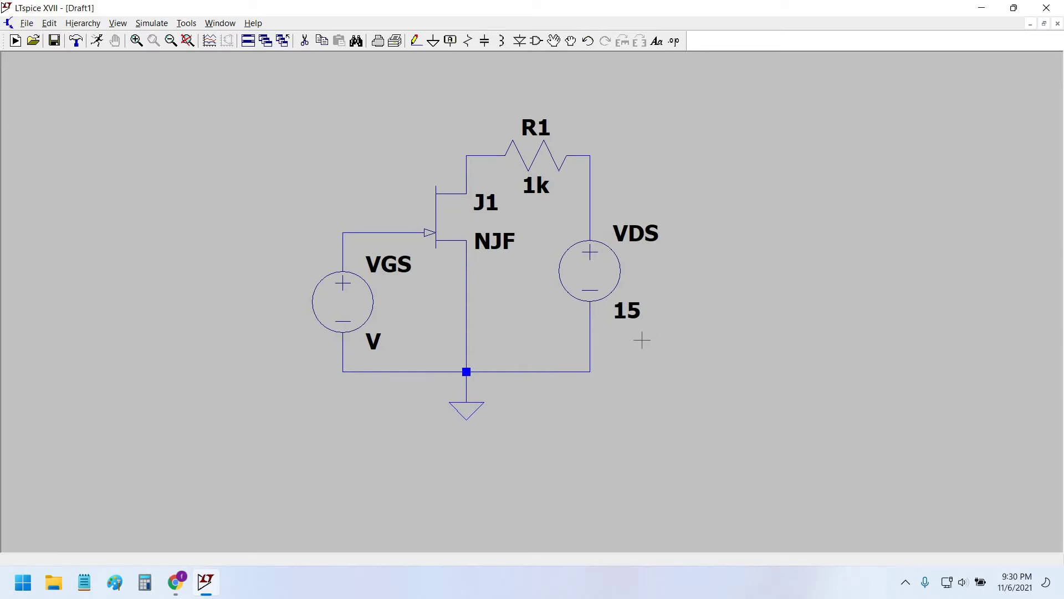
right_click(459, 214)
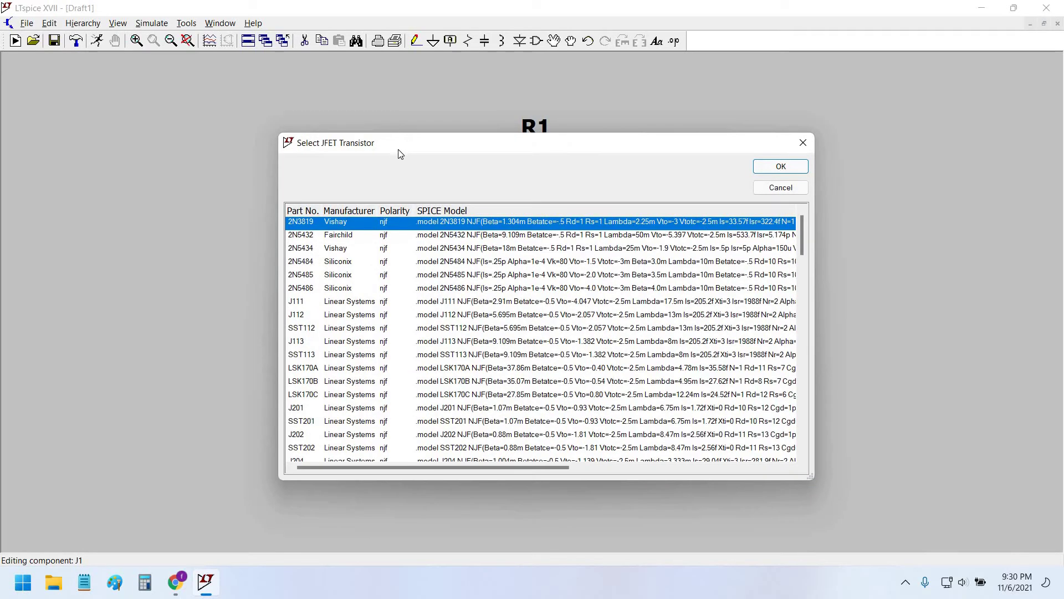
left_click_drag(397, 149, 247, 76)
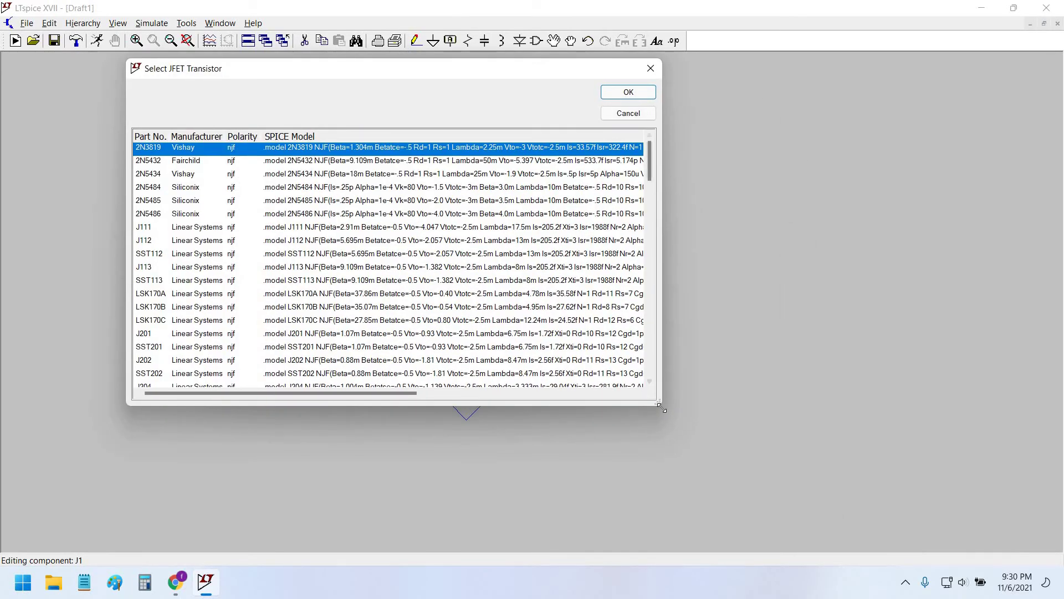
left_click_drag(657, 401, 874, 493)
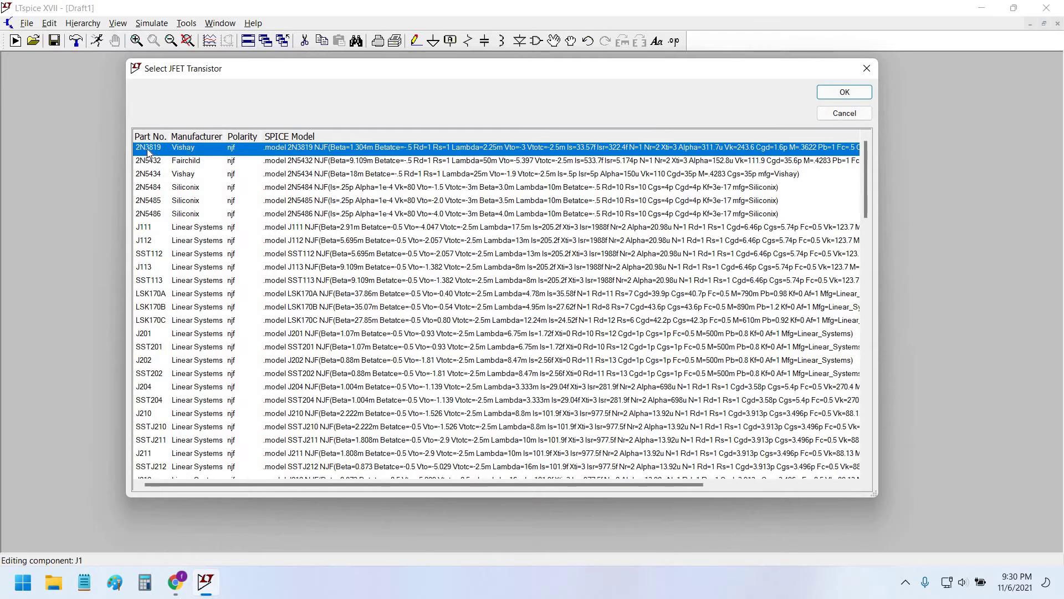
left_click(843, 92)
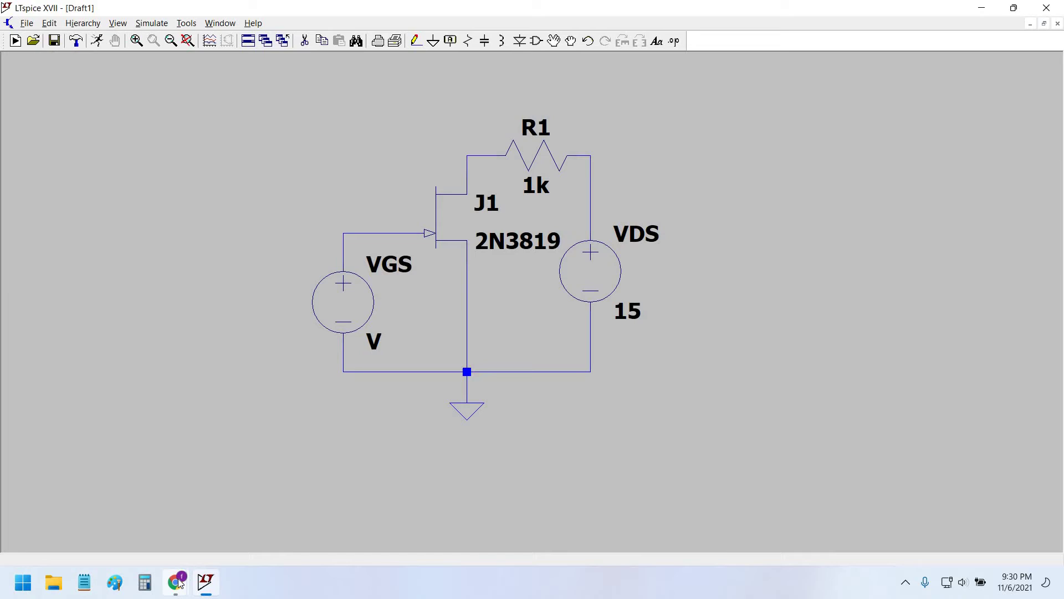
Step: Switch to Chrome and open the eng.cam.ac.uk 2N3819 datasheet PDF from the search results in a new tab
mouse_move(175, 582)
left_click(212, 519)
scroll(189, 253, "down", 2)
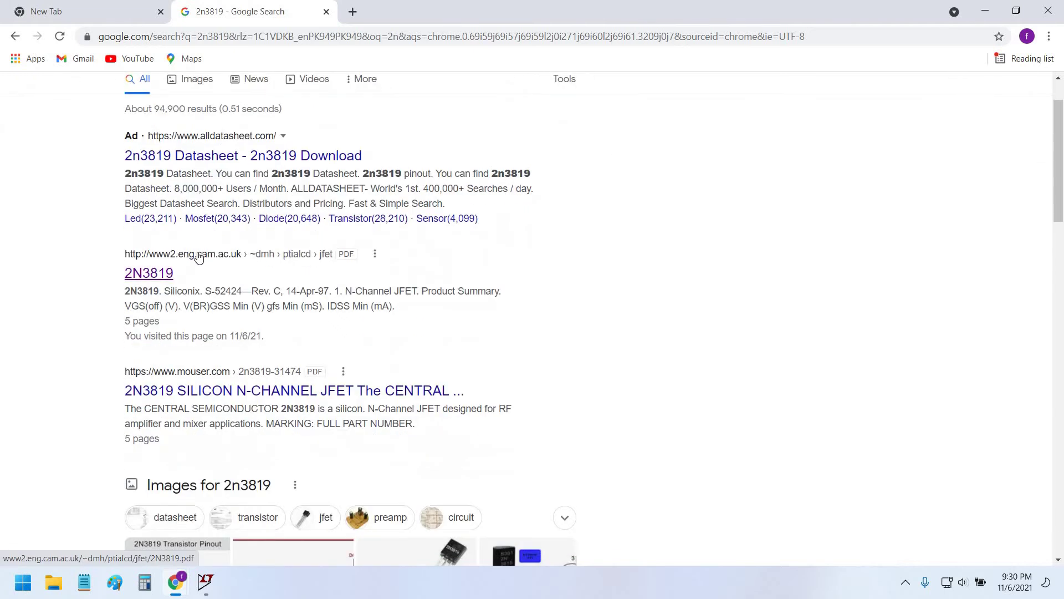
right_click(166, 207)
left_click(189, 215)
left_click(422, 12)
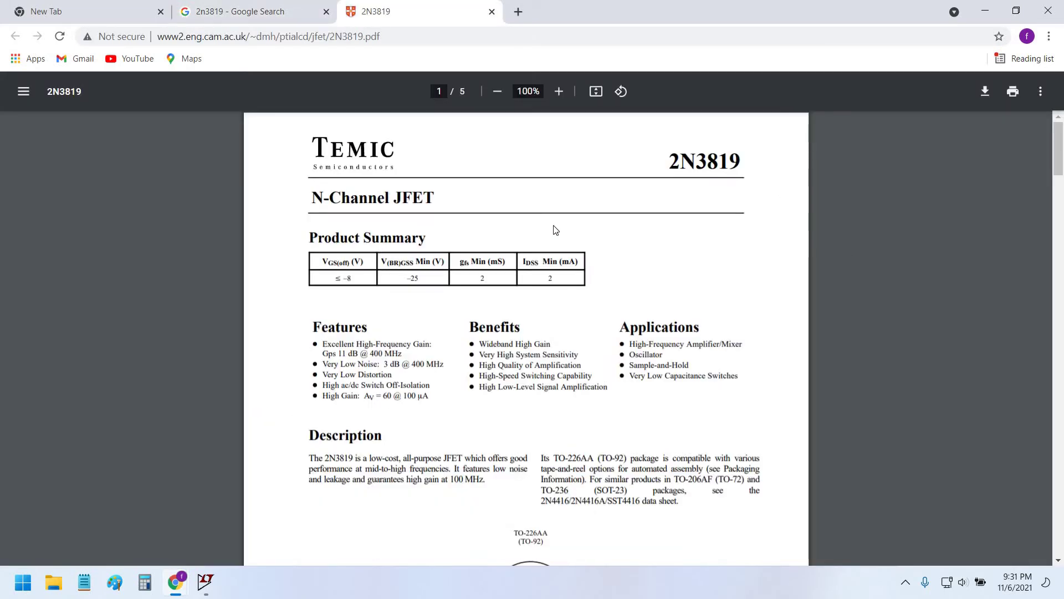
Step: Find the Transfer Characteristics graphs on page 3 of the datasheet and examine the gate-source voltage range for VGS(off) = -3 V
scroll(557, 233, "down", 18)
scroll(563, 248, "down", 3)
scroll(543, 249, "down", 12)
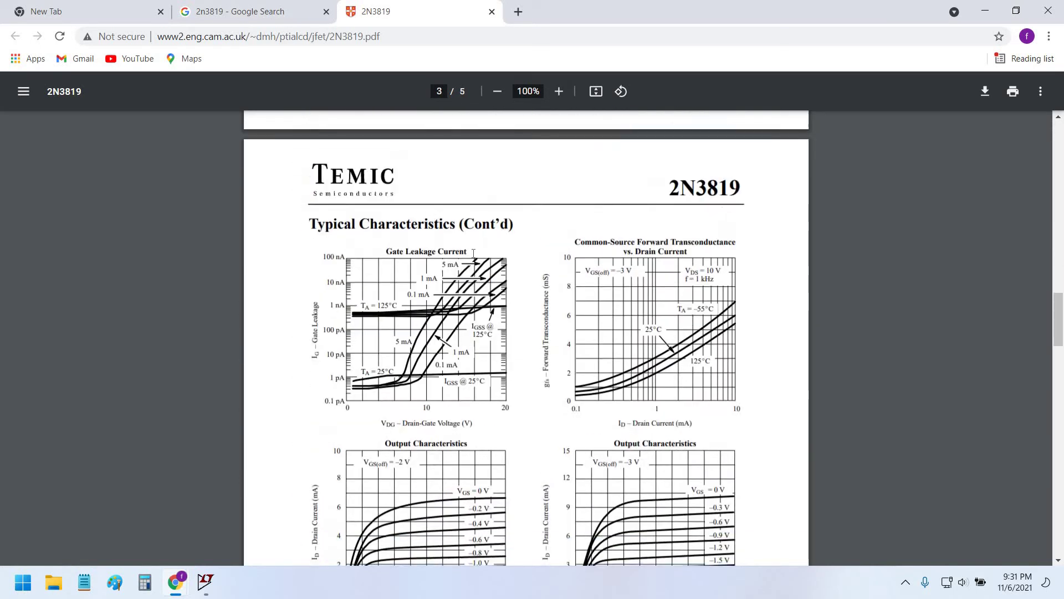
scroll(455, 265, "up", 4)
scroll(456, 265, "down", 4)
scroll(755, 316, "up", 2, "ctrl")
scroll(783, 317, "up", 1, "ctrl")
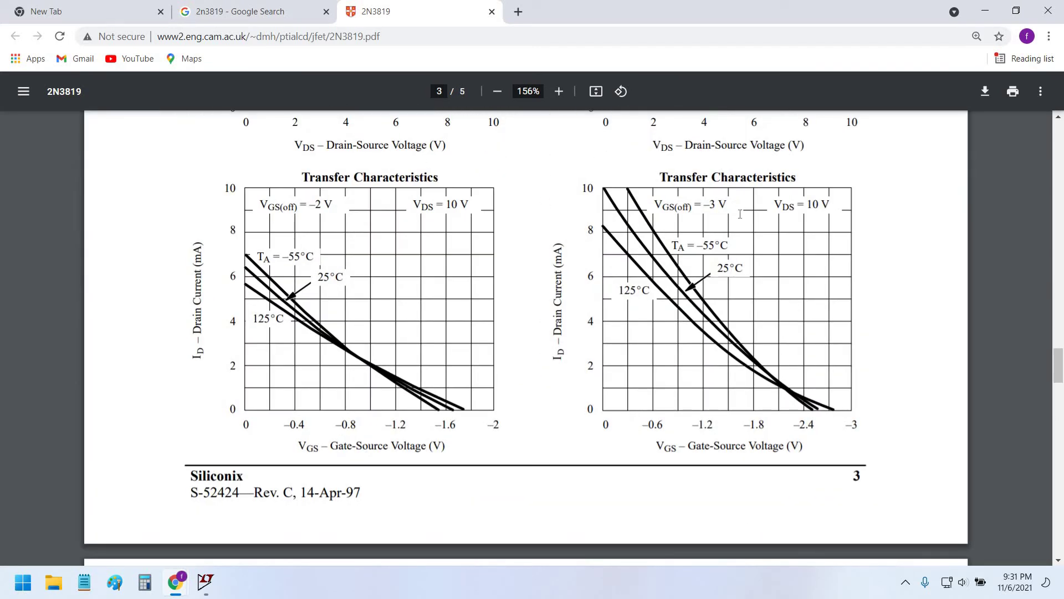
left_click_drag(658, 178, 842, 191)
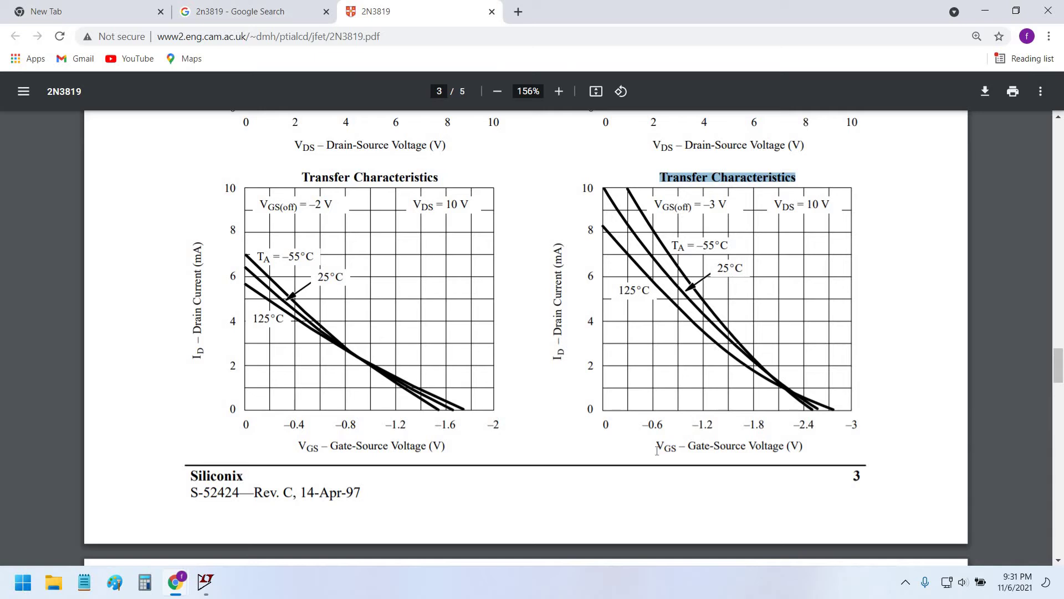
left_click_drag(656, 447, 820, 450)
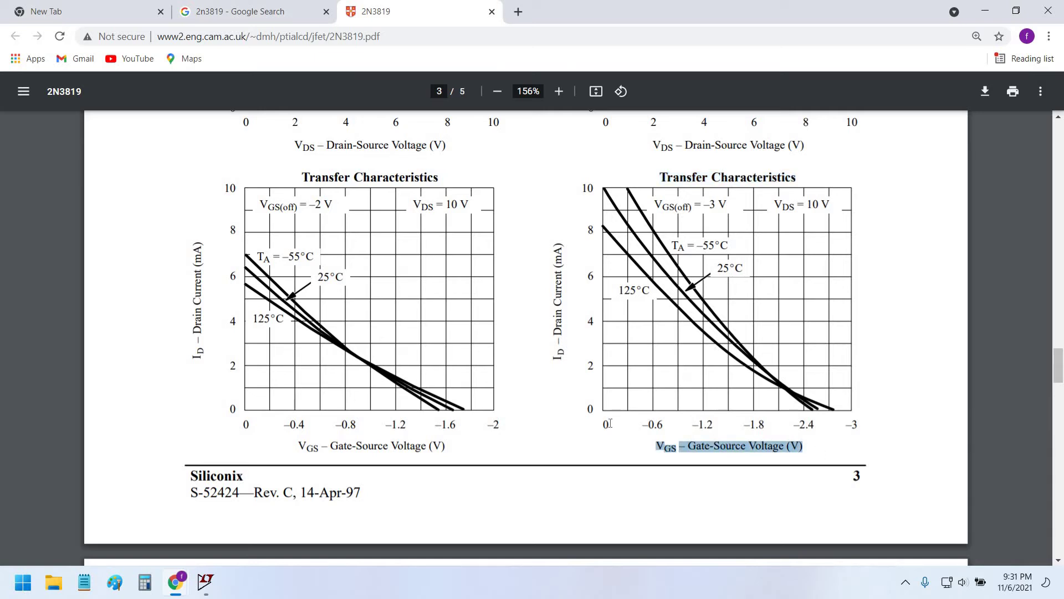
left_click_drag(622, 425, 851, 417)
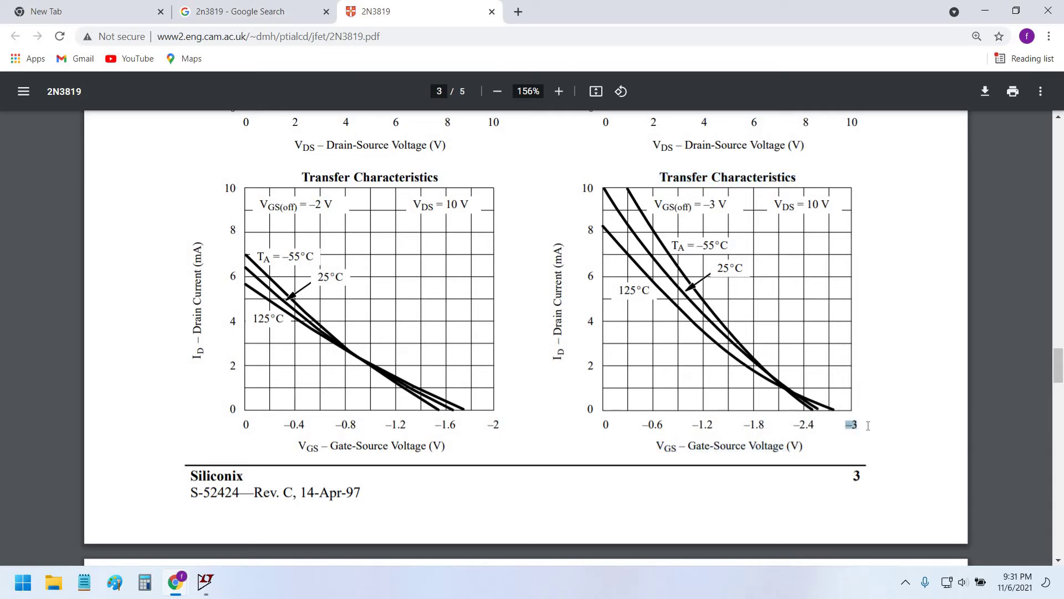
Step: Switch to LTspice and start a DC sweep simulation command with VGS as the first source and a Linear sweep type
key("alt+Tab")
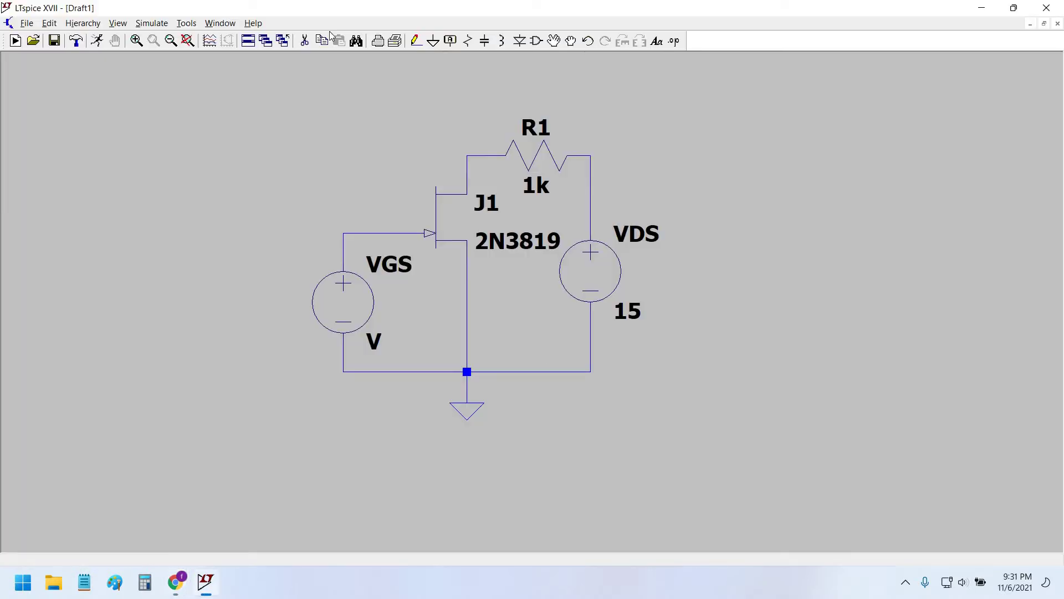
left_click(153, 24)
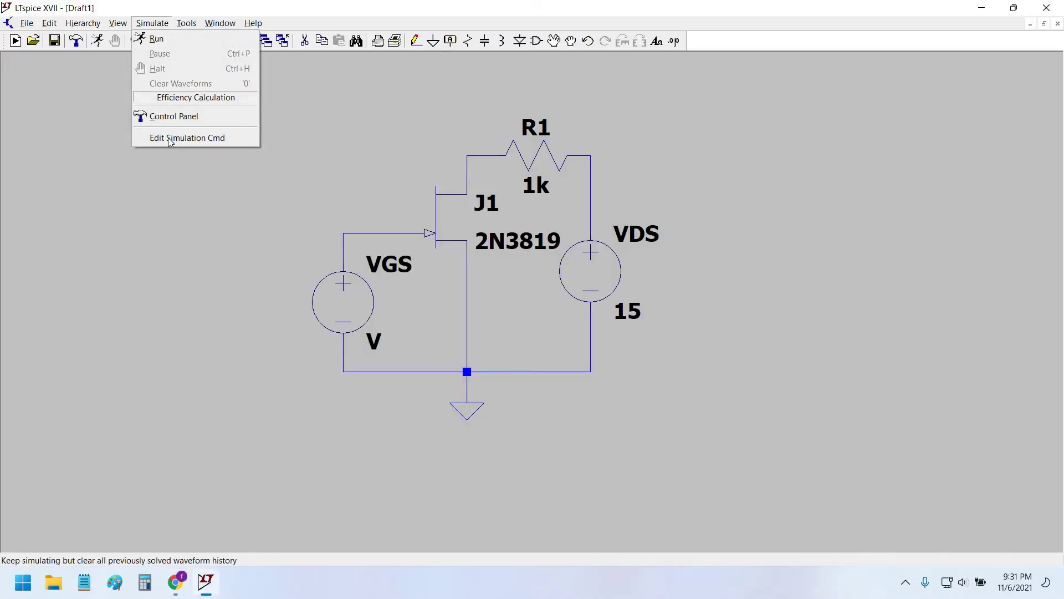
key("Return")
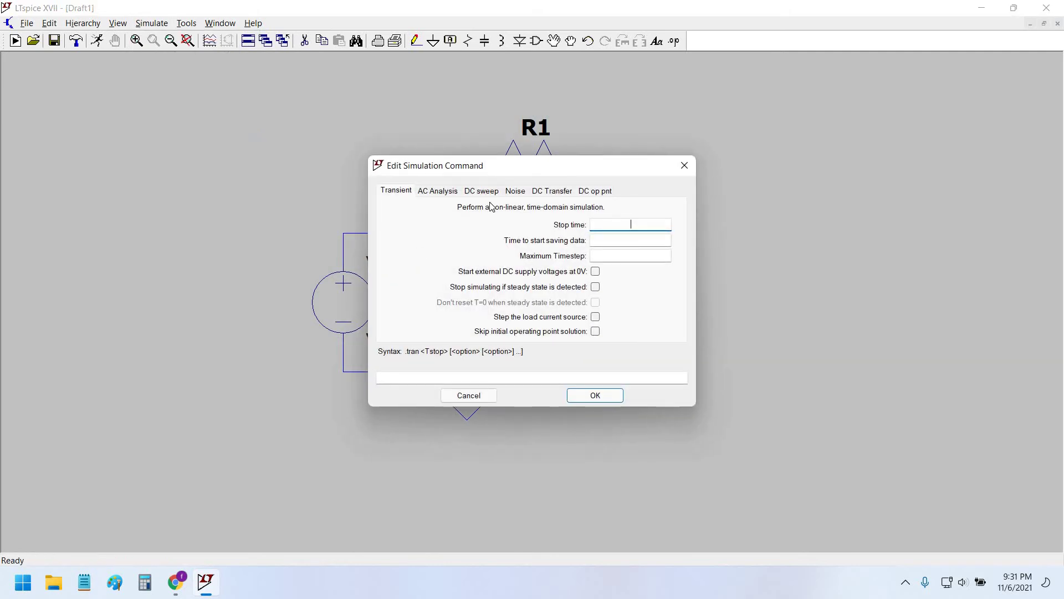
left_click(481, 190)
left_click_drag(454, 166, 420, 159)
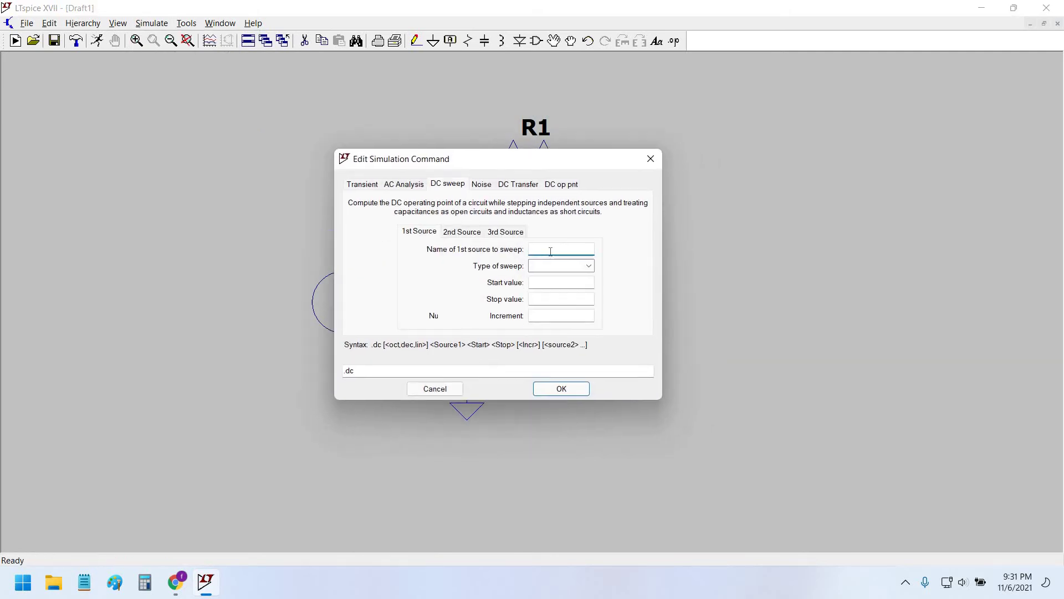
type("VGS")
left_click(733, 270)
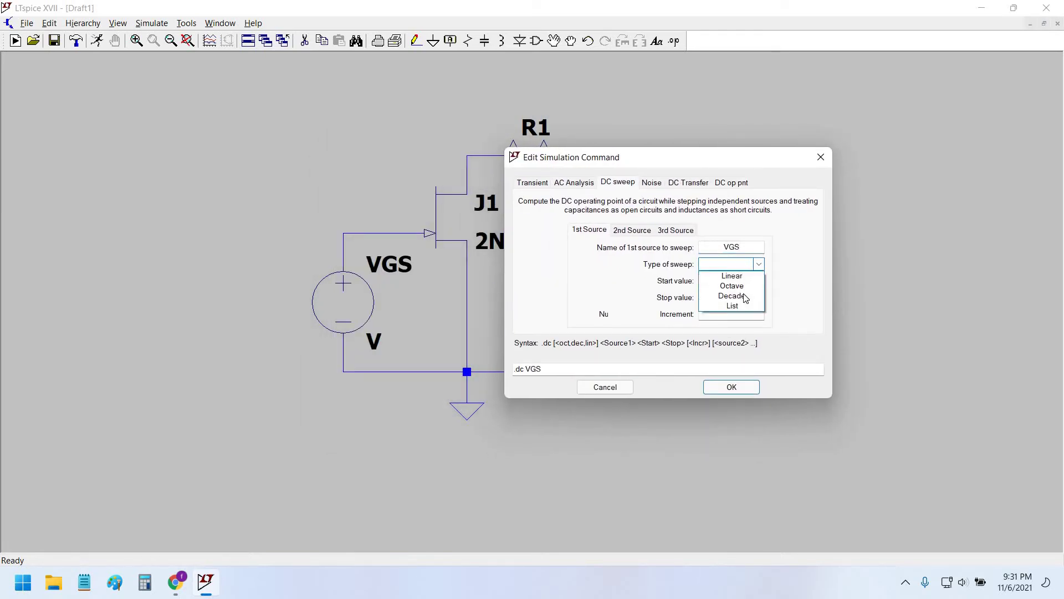
left_click(732, 276)
Step: Set the VGS sweep to start at 0, stop at -5 and increment by 0.01, and place the directive below the circuit
key("Tab")
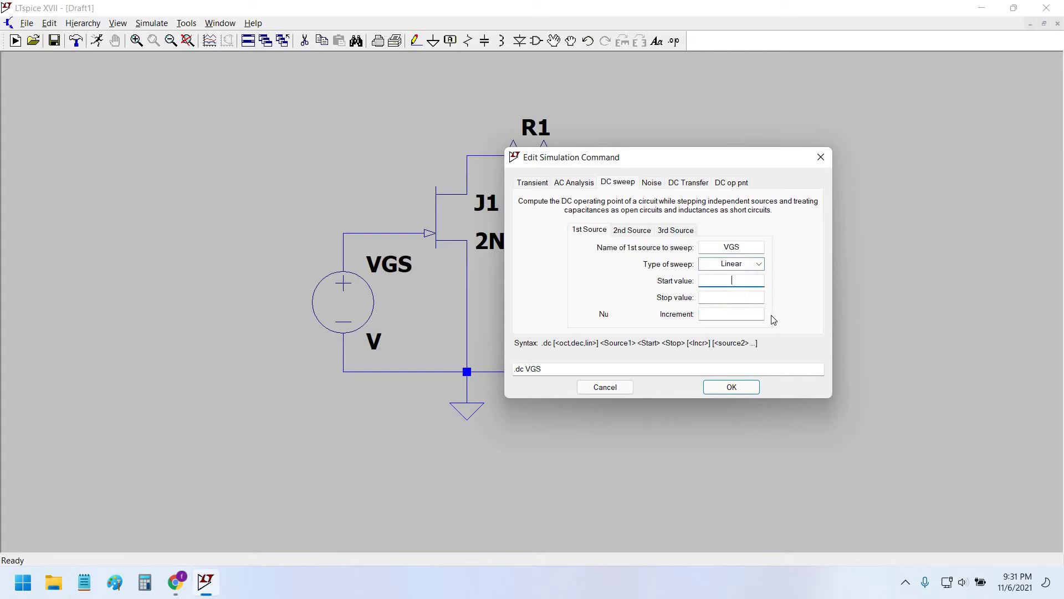
key("Tab")
left_click(737, 313)
left_click_drag(704, 160, 709, 144)
left_click(736, 376)
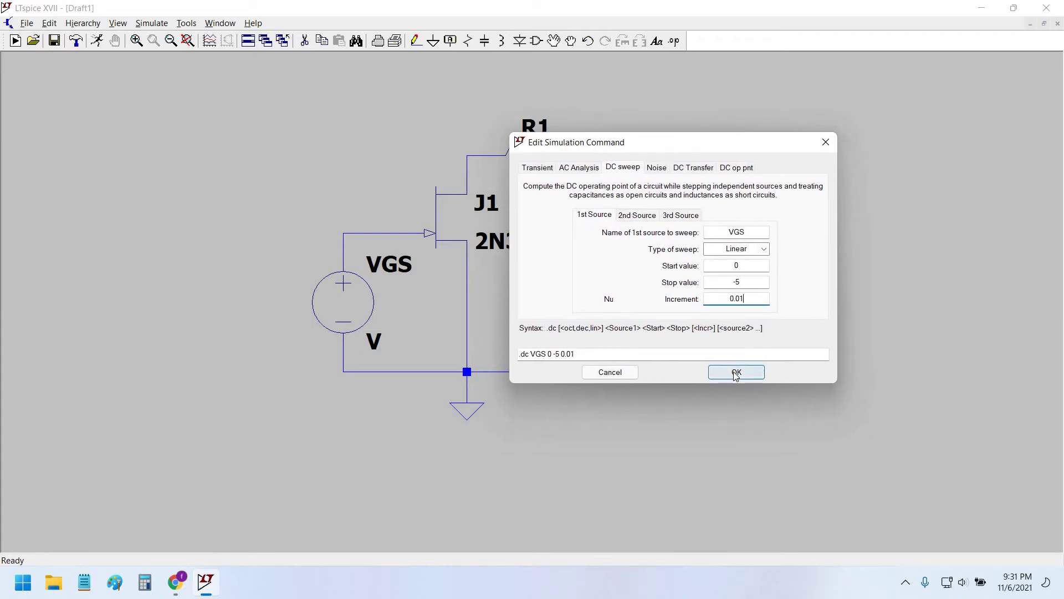
left_click(341, 446)
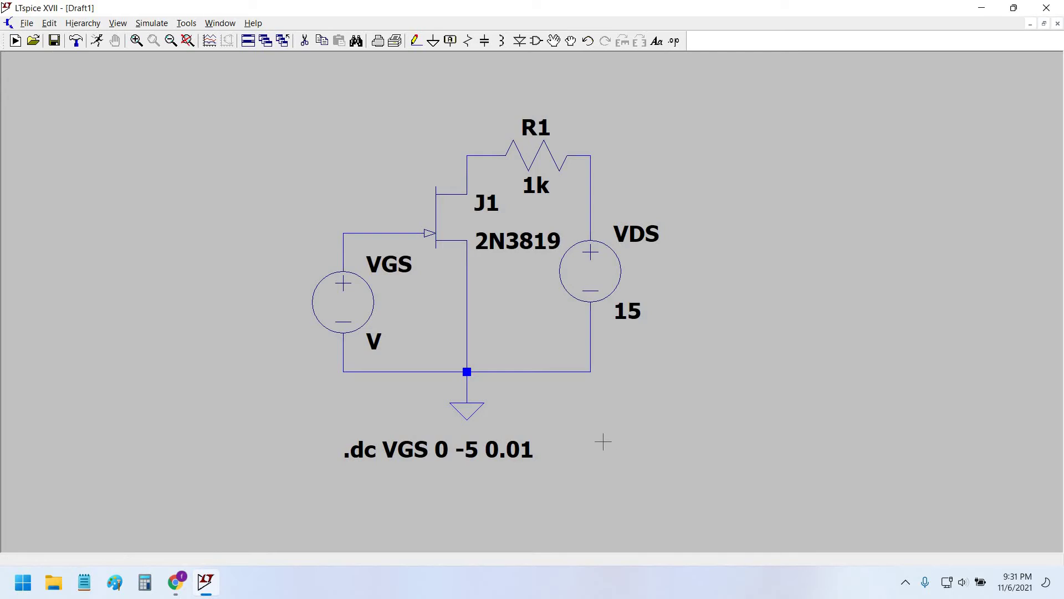
Step: Compare the schematic with the VGS(off) and VDS test conditions on the datasheet's second Transfer Characteristics graph in Chrome
scroll(599, 438, "down", 3)
left_click_drag(630, 460, 611, 467)
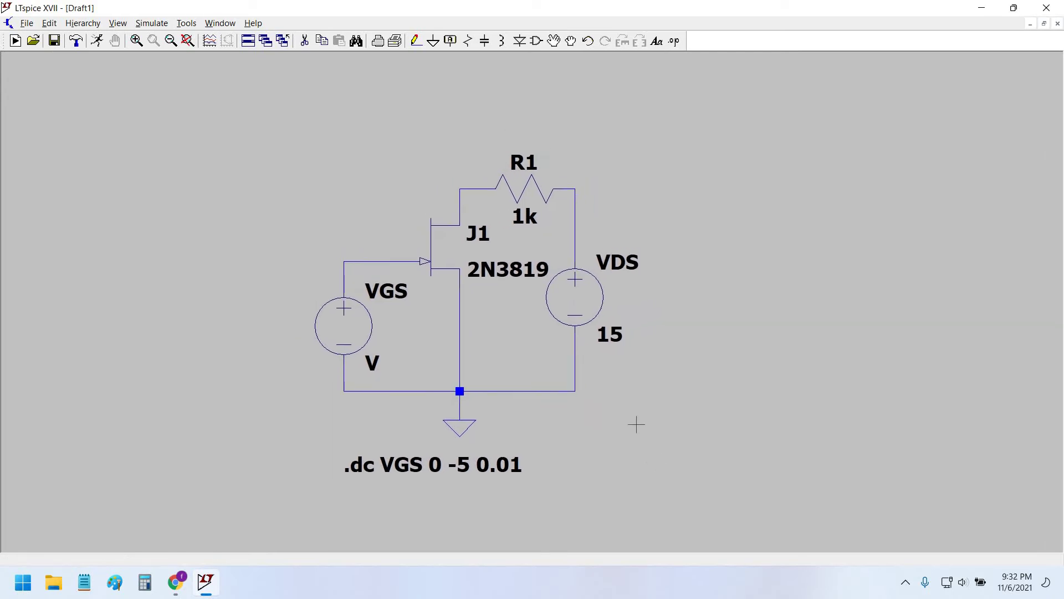
key("alt+Tab")
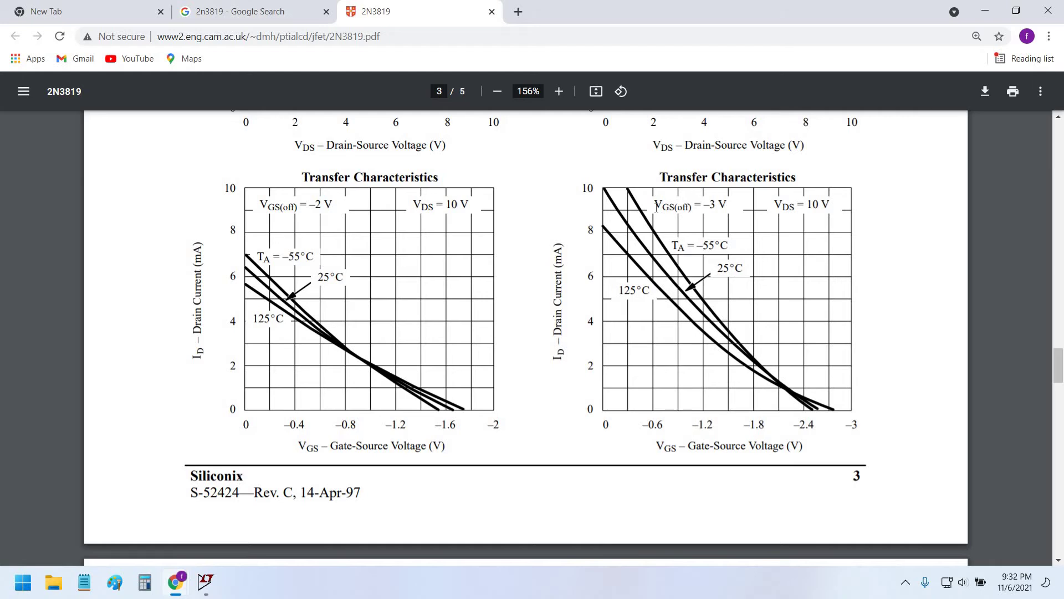
left_click_drag(654, 204, 734, 209)
left_click(707, 202)
key("alt+Tab")
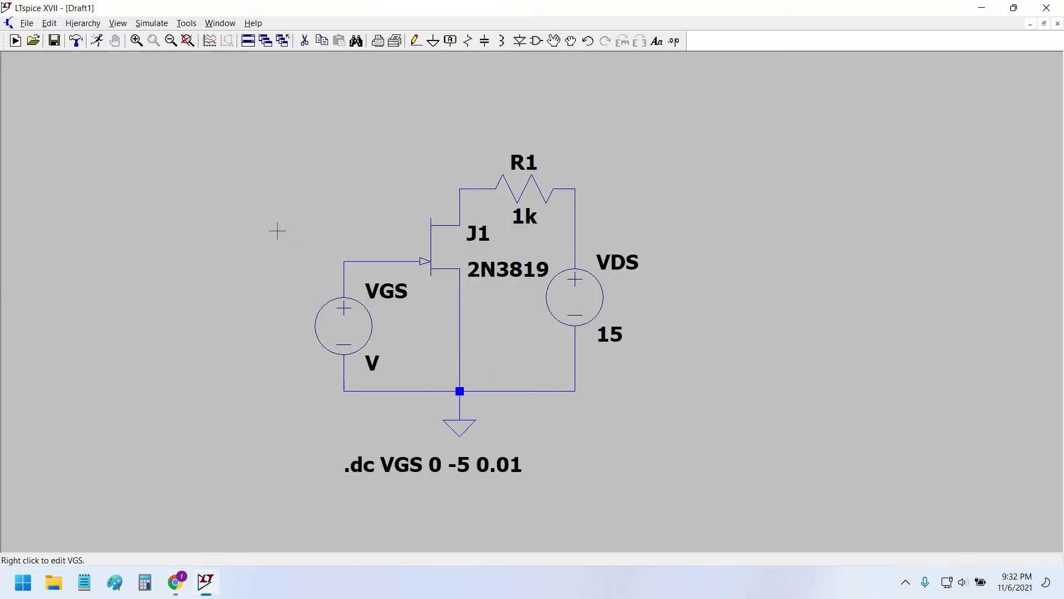
key("alt+Tab")
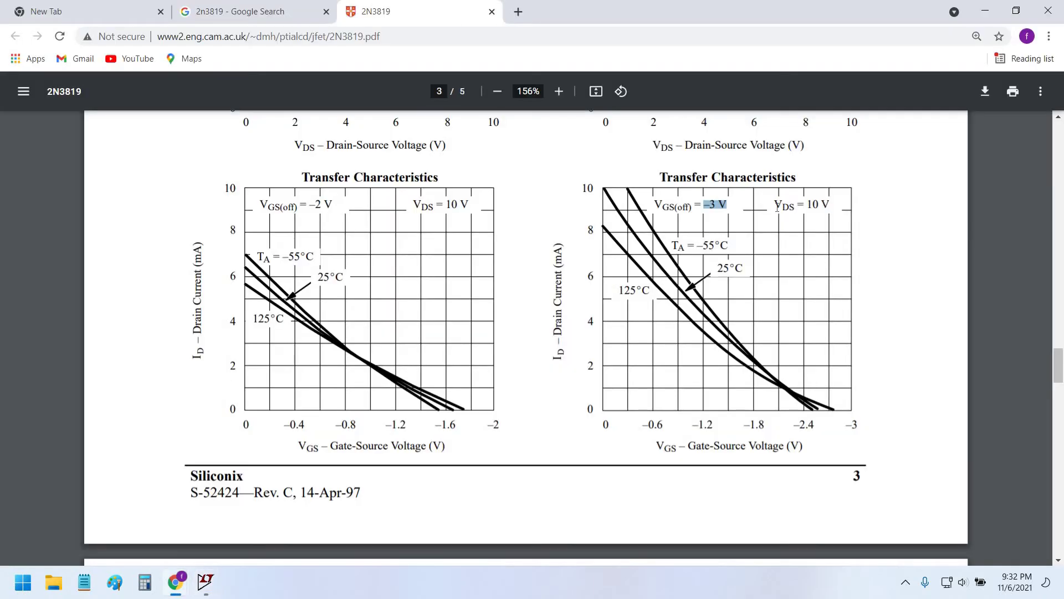
left_click_drag(774, 205, 830, 205)
left_click(726, 294)
Step: Compare the LTspice schematic with the datasheet again and examine the temperatures labelled on the second transfer graph's curves
key("alt+Tab")
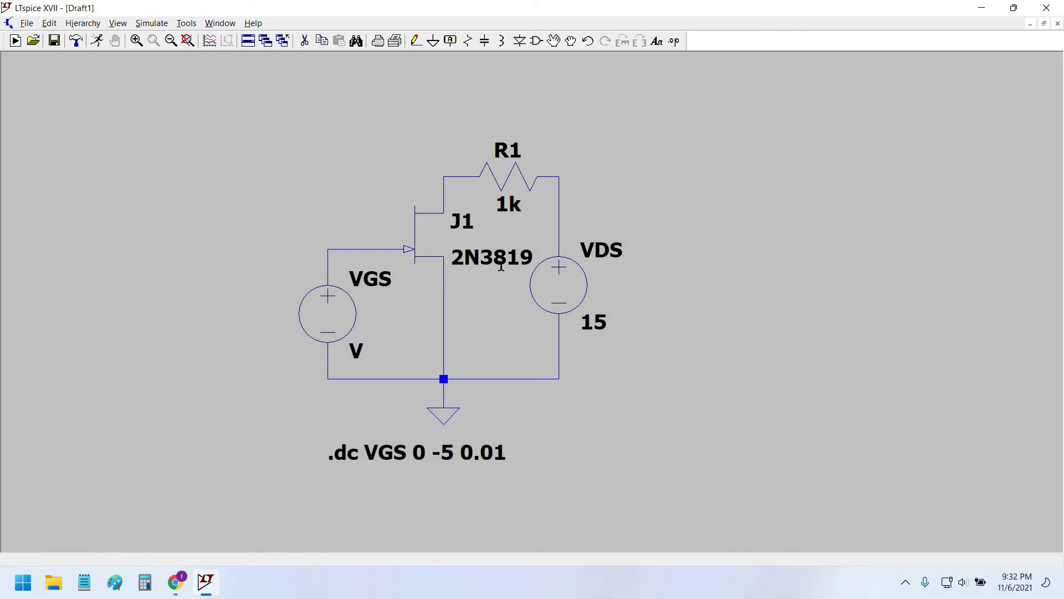
left_click_drag(315, 314, 301, 309)
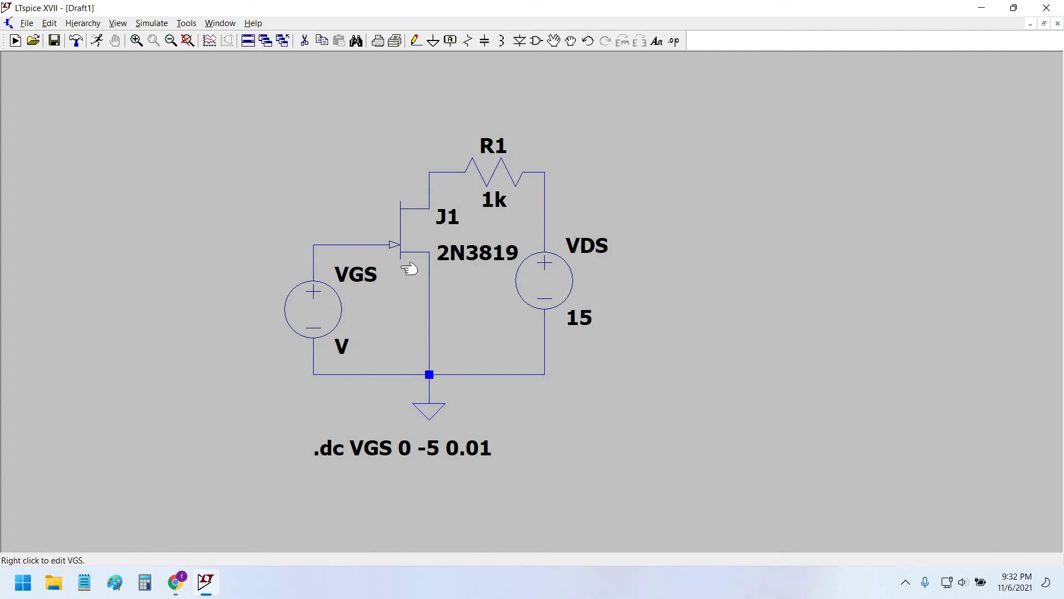
key("alt+Tab")
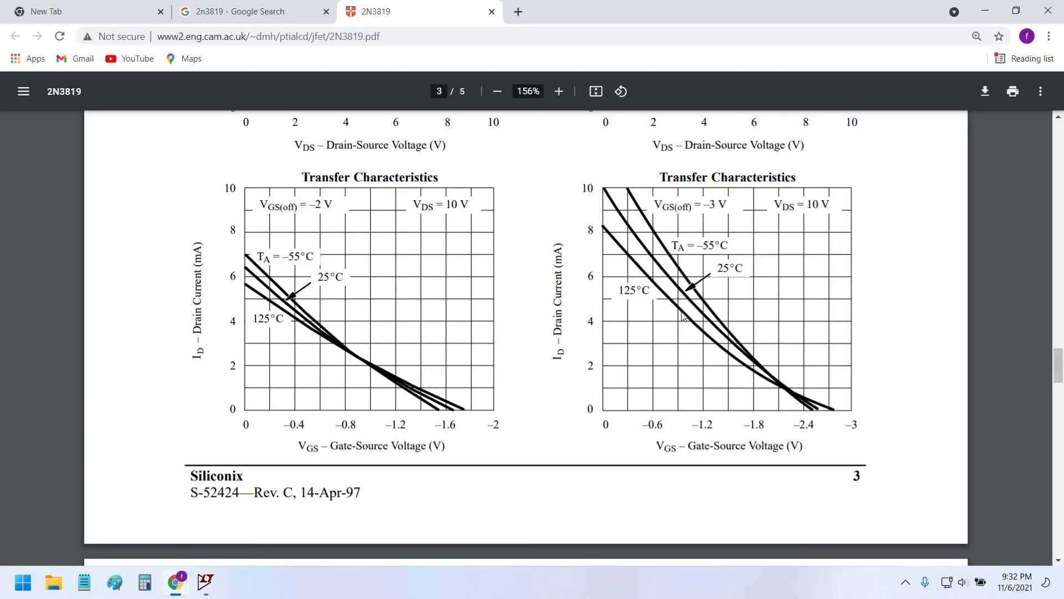
key("alt+Tab")
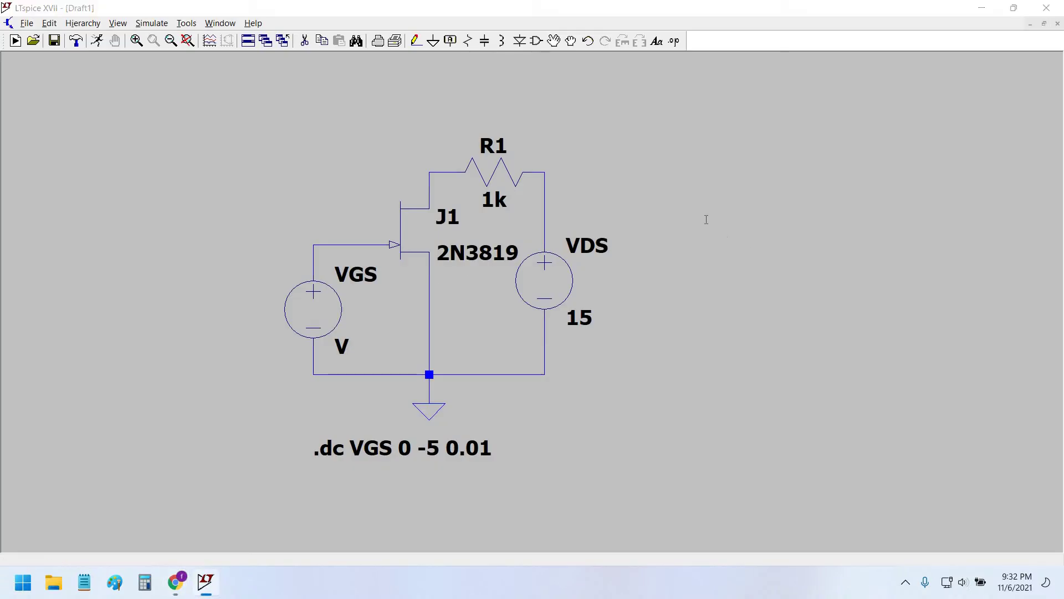
key("alt+Tab")
left_click_drag(704, 248, 740, 278)
left_click(765, 273)
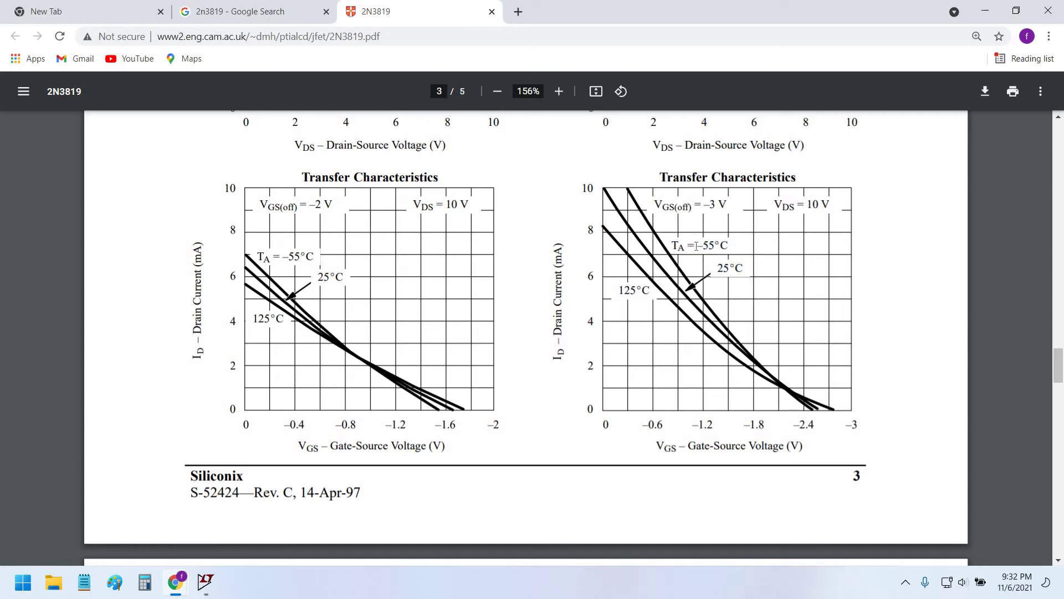
double_click(730, 245)
left_click_drag(619, 290, 650, 292)
left_click_drag(717, 270, 744, 271)
Step: Return to LTspice and add the SPICE directive ".step temp list -55 25 125" beneath the .dc directive
key("alt+Tab")
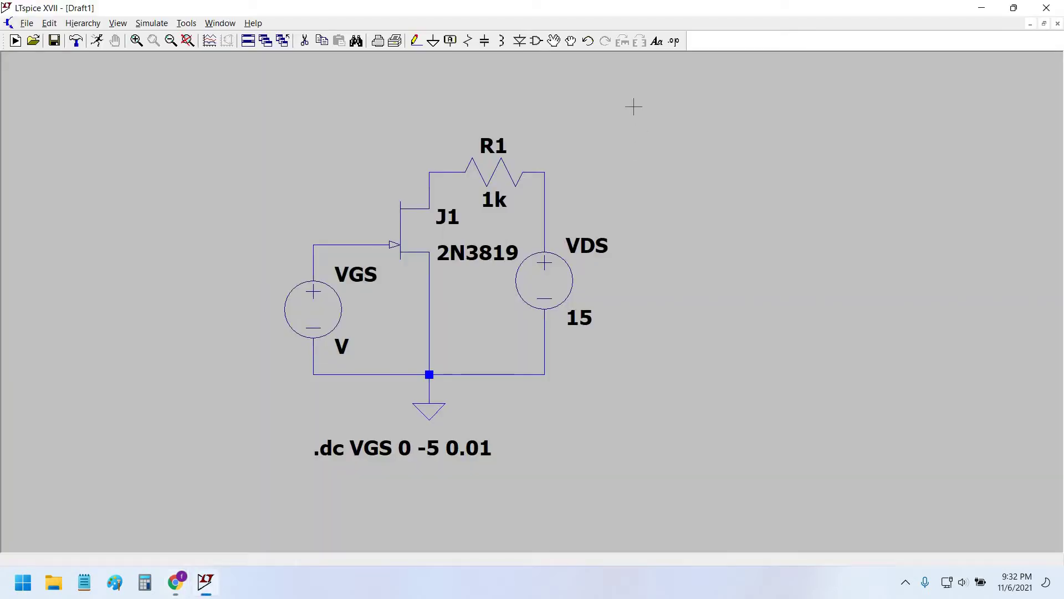
left_click(674, 41)
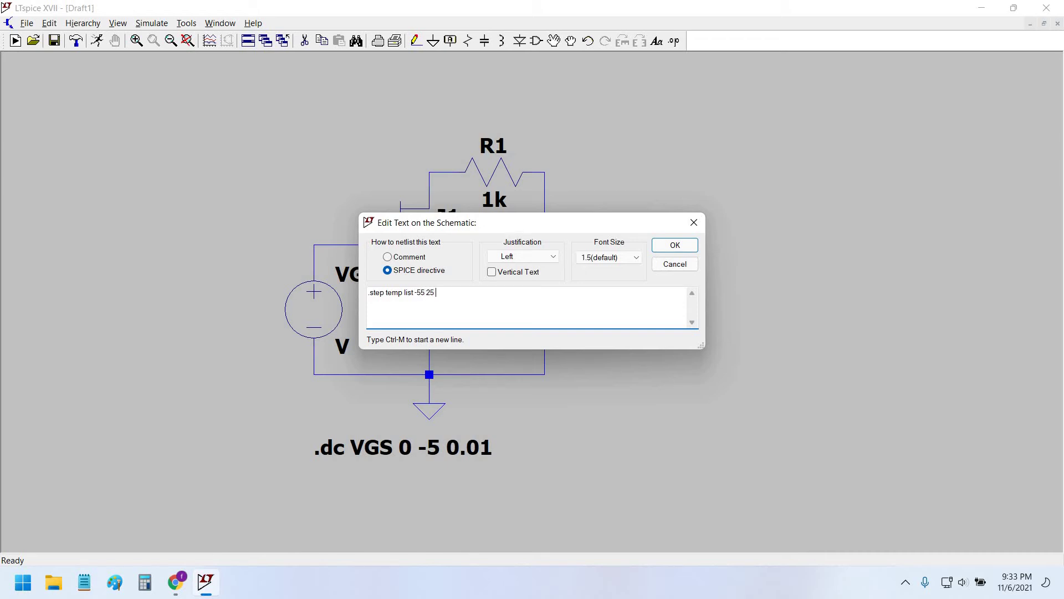
key("Return")
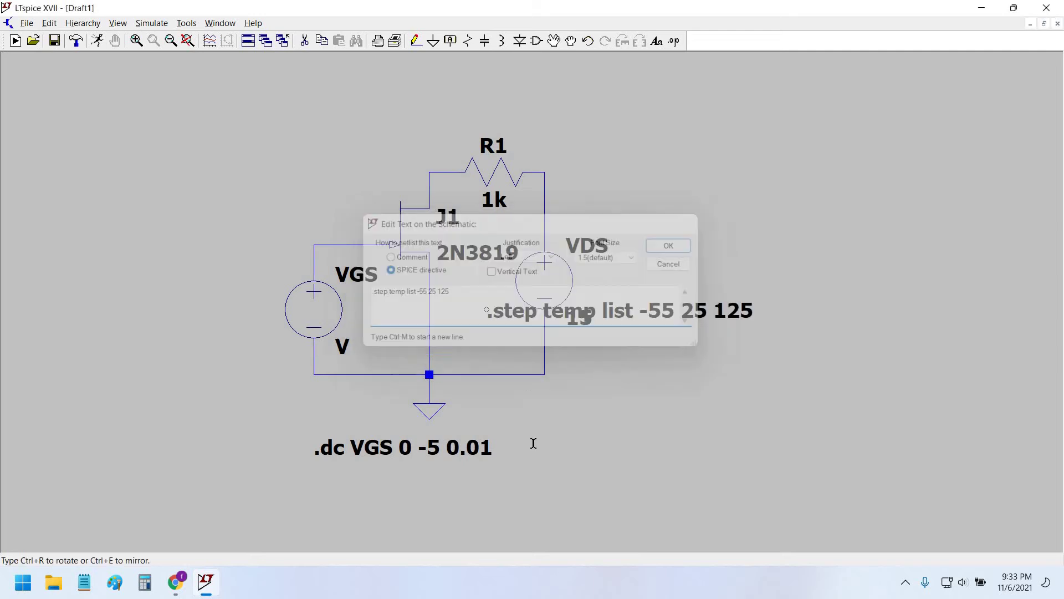
left_click(314, 483)
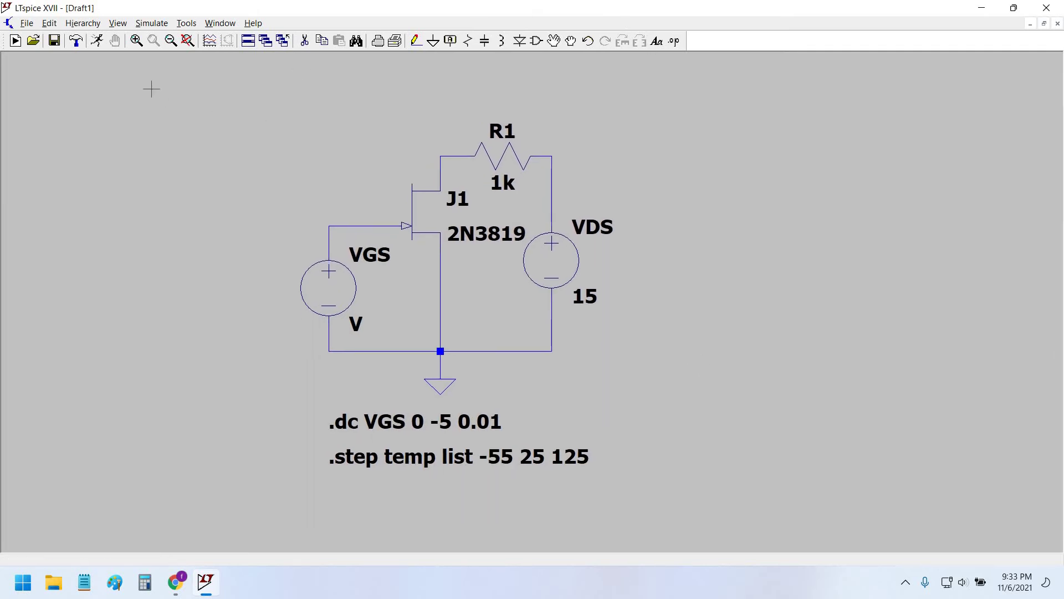
Step: Run the stepped DC sweep, dismiss the error log and plot the current through resistor R1
left_click(96, 41)
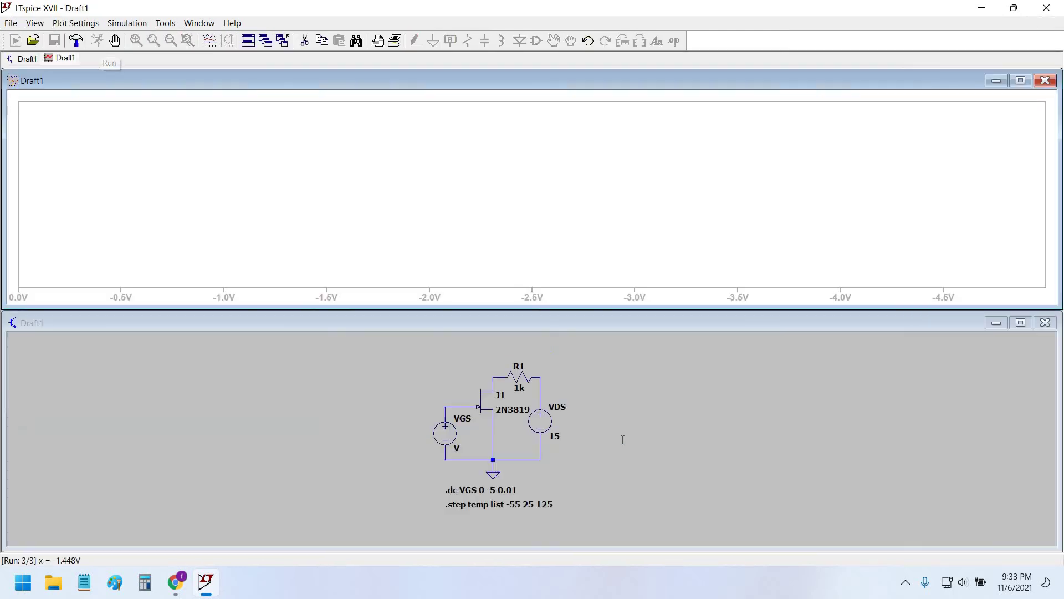
left_click(755, 116)
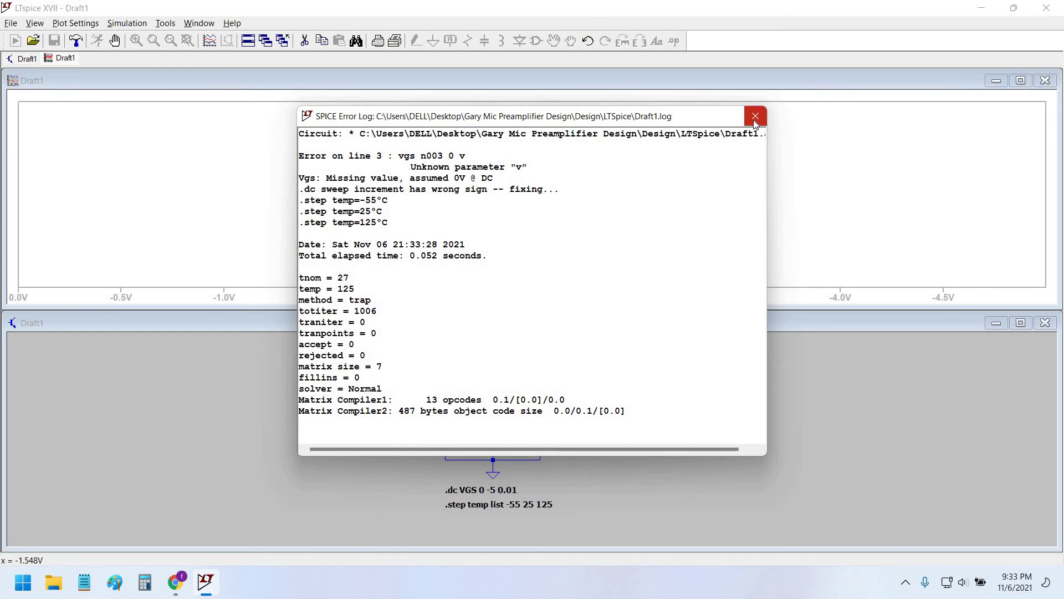
left_click_drag(468, 428, 428, 435)
scroll(499, 388, "up", 5)
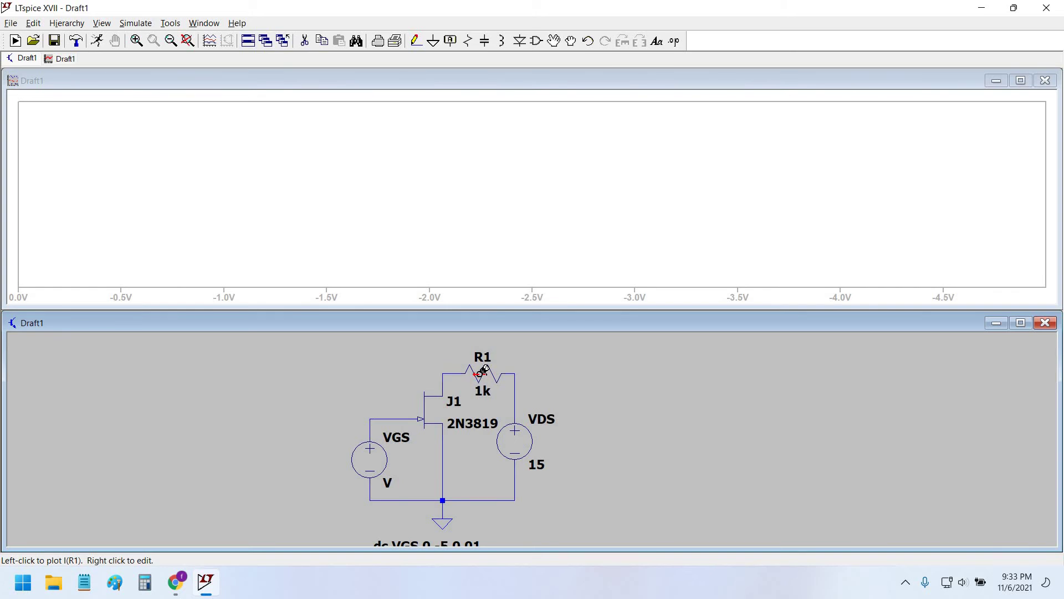
left_click(482, 373)
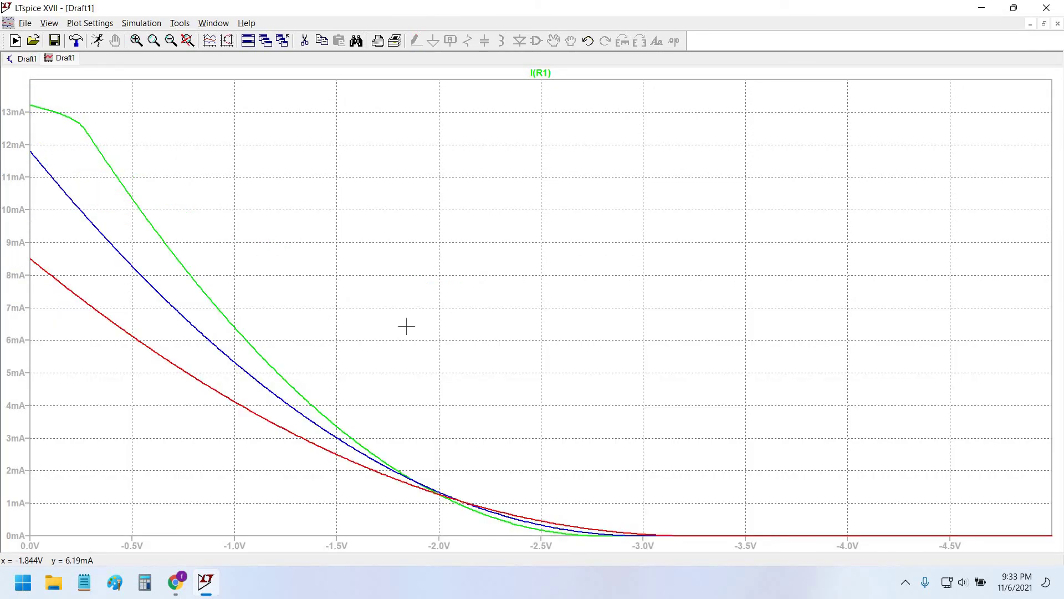
Step: Display the step legend for the temperature curves on the I(R1) plot and enlarge its window
right_click(488, 148)
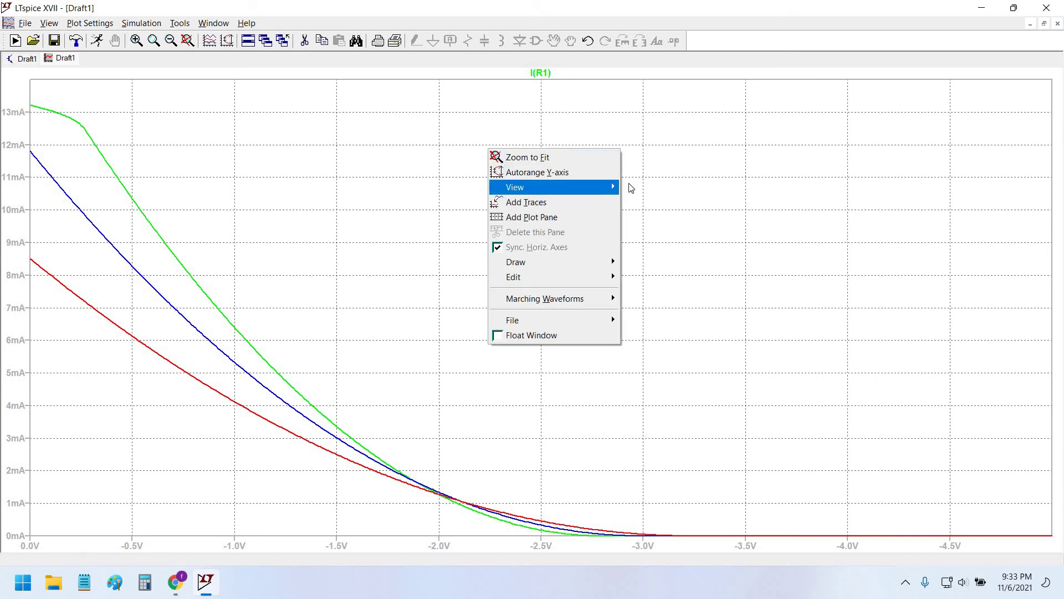
mouse_move(570, 187)
left_click(658, 247)
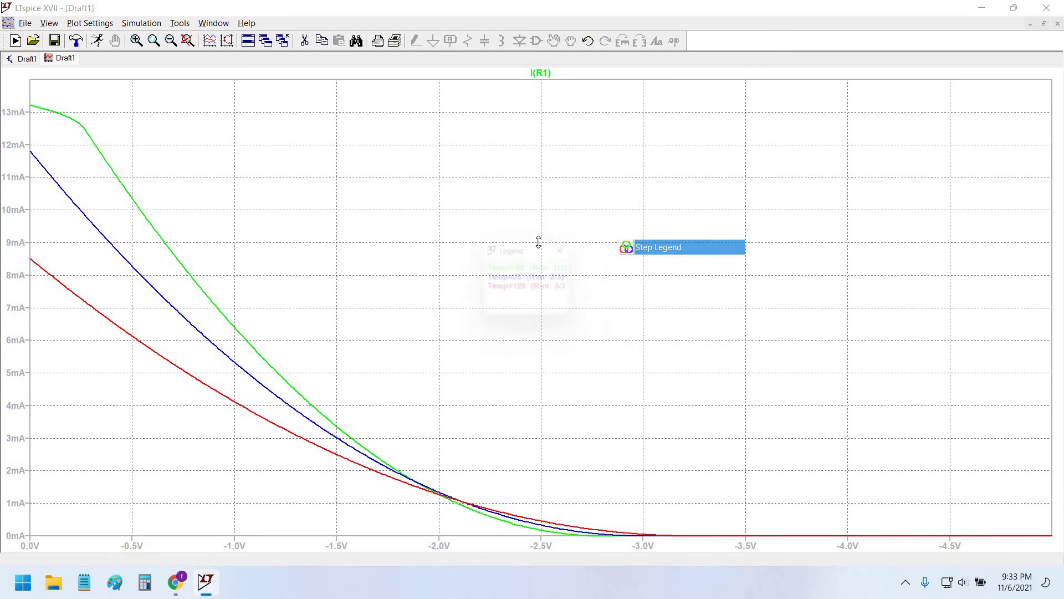
left_click_drag(578, 252, 659, 277)
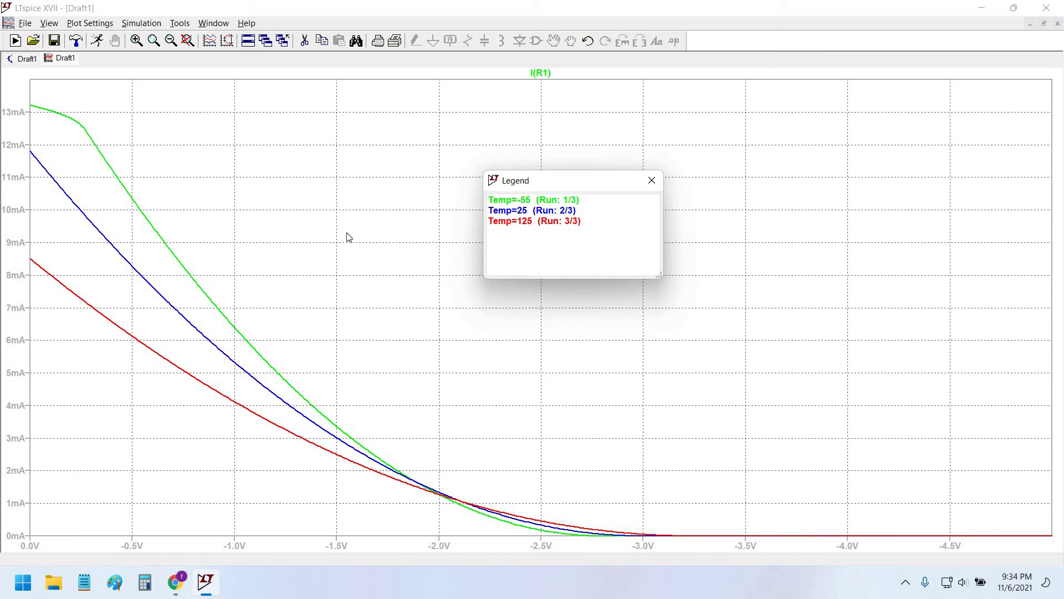
Step: Move the step legend clear of the curves, switch to the 2N3819 datasheet in Chrome and examine its transfer characteristics graphs
left_click_drag(518, 180, 523, 155)
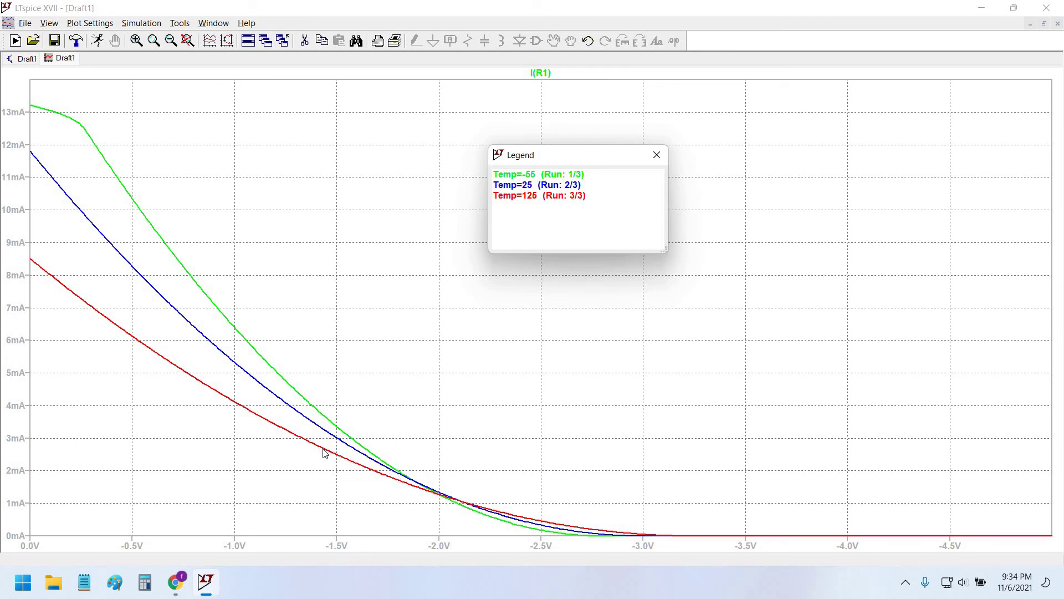
mouse_move(203, 577)
left_click(288, 520)
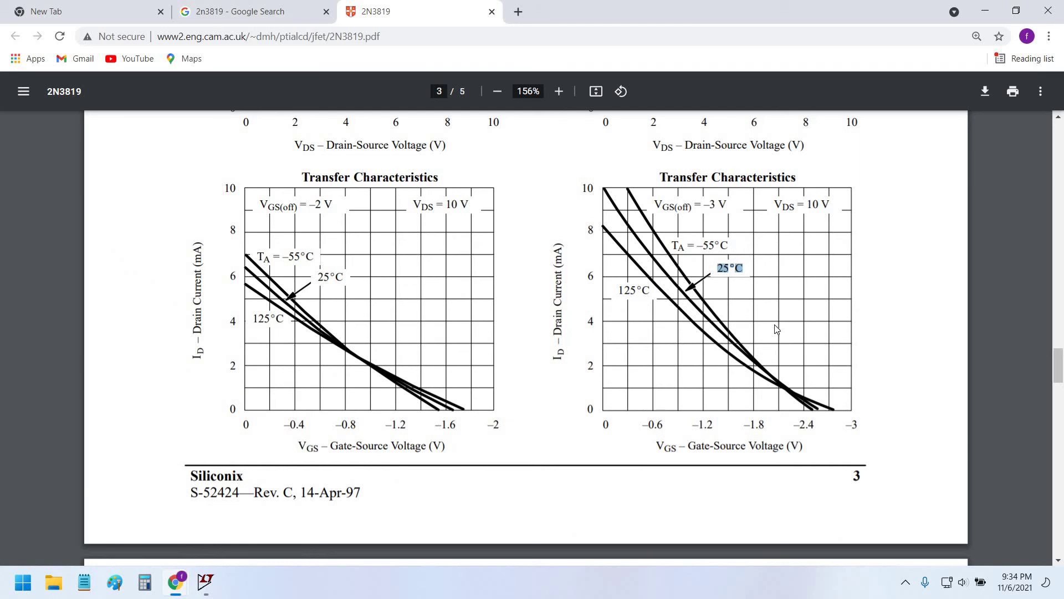
scroll(904, 404, "up", 1, "ctrl")
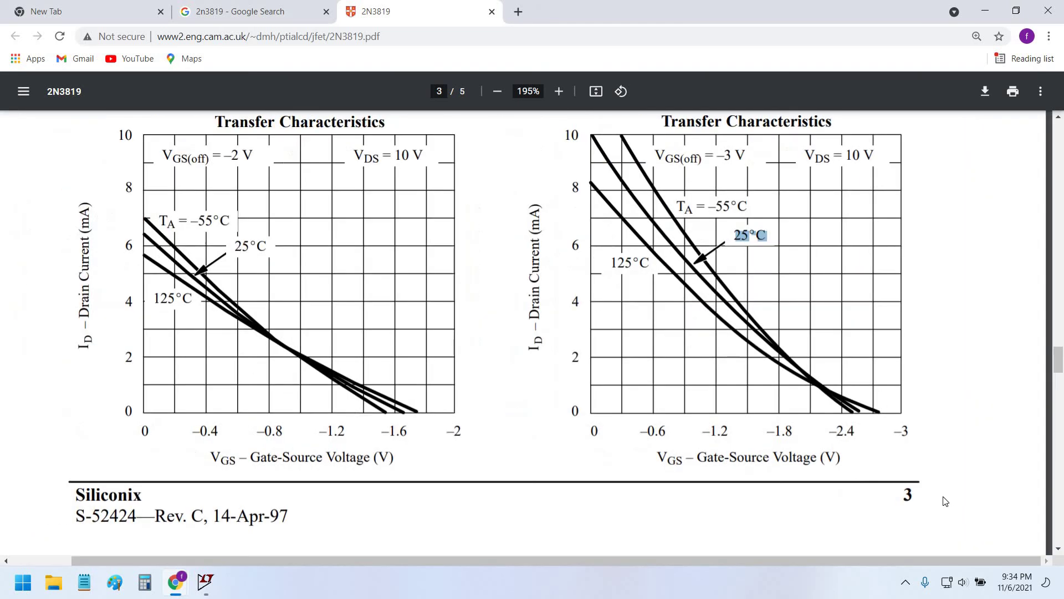
scroll(888, 404, "up", 1)
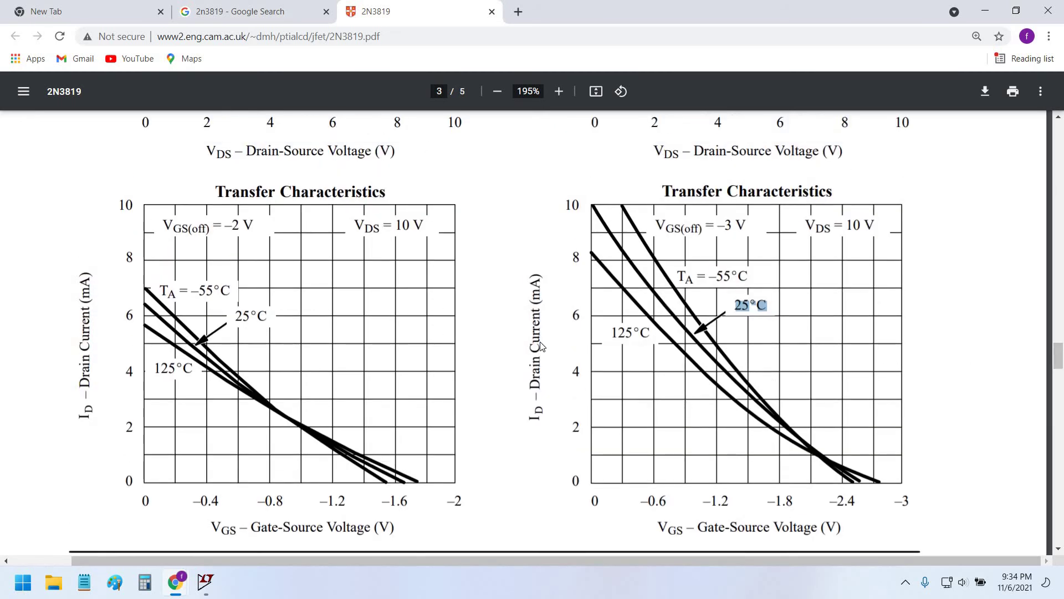
Step: Return to LTspice, close the step legend and display only the 25 °C step on the I(R1) plot
key("alt+Tab")
left_click(656, 155)
right_click(476, 151)
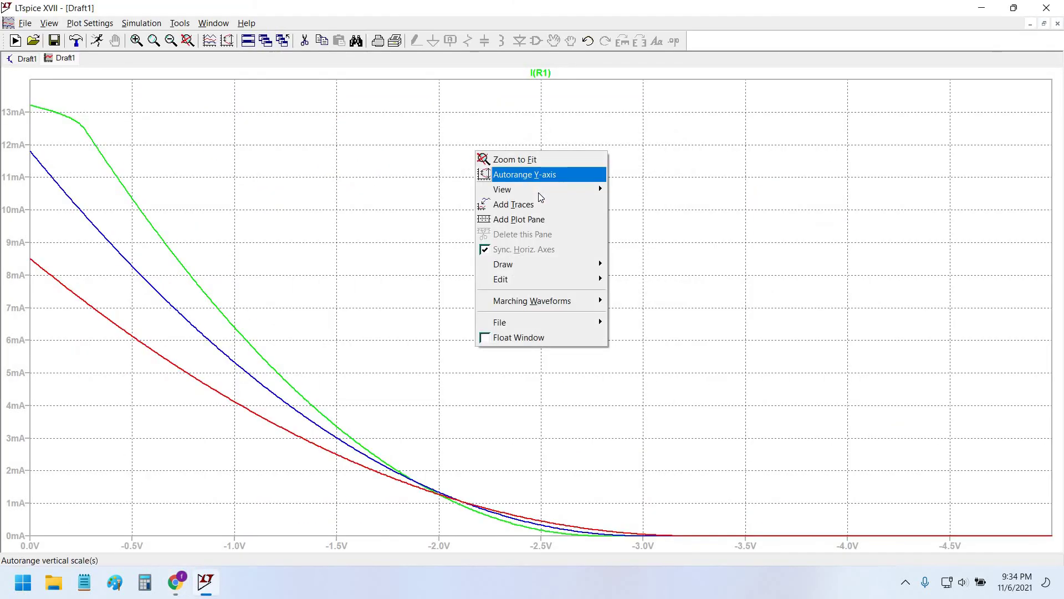
mouse_move(555, 189)
left_click(654, 235)
left_click(495, 231)
left_click(590, 372)
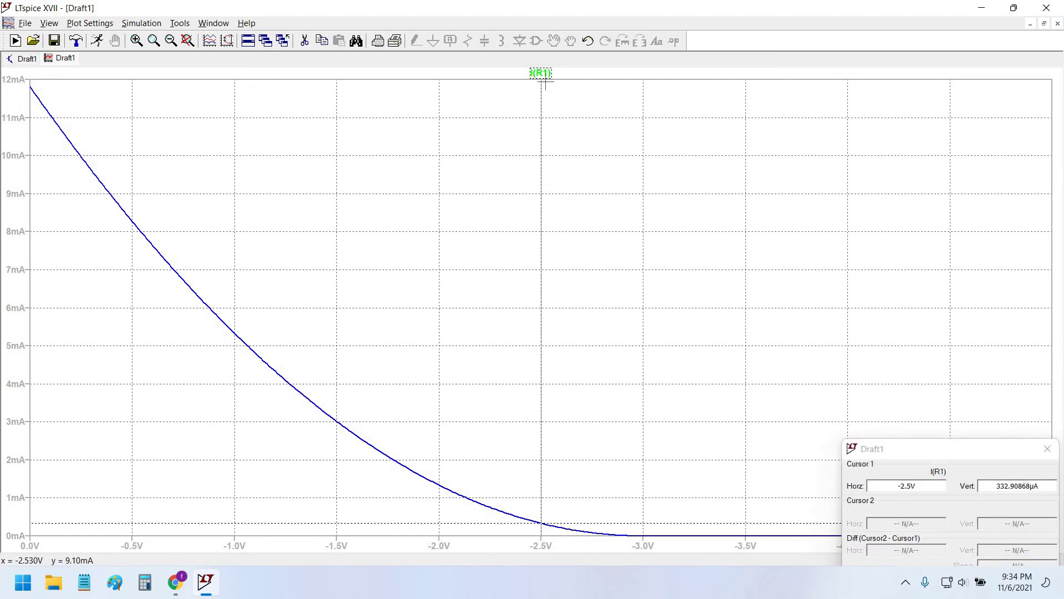
Step: Attach a cursor to the I(R1) trace, place it at about -1 V and read the current there
left_click_drag(540, 97, 232, 138)
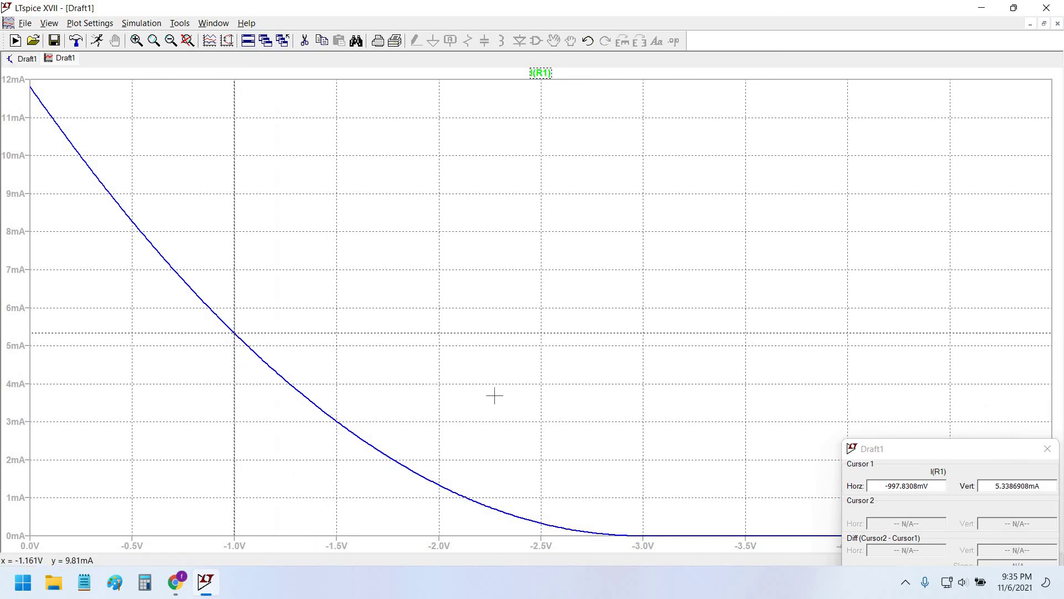
left_click_drag(906, 457, 488, 188)
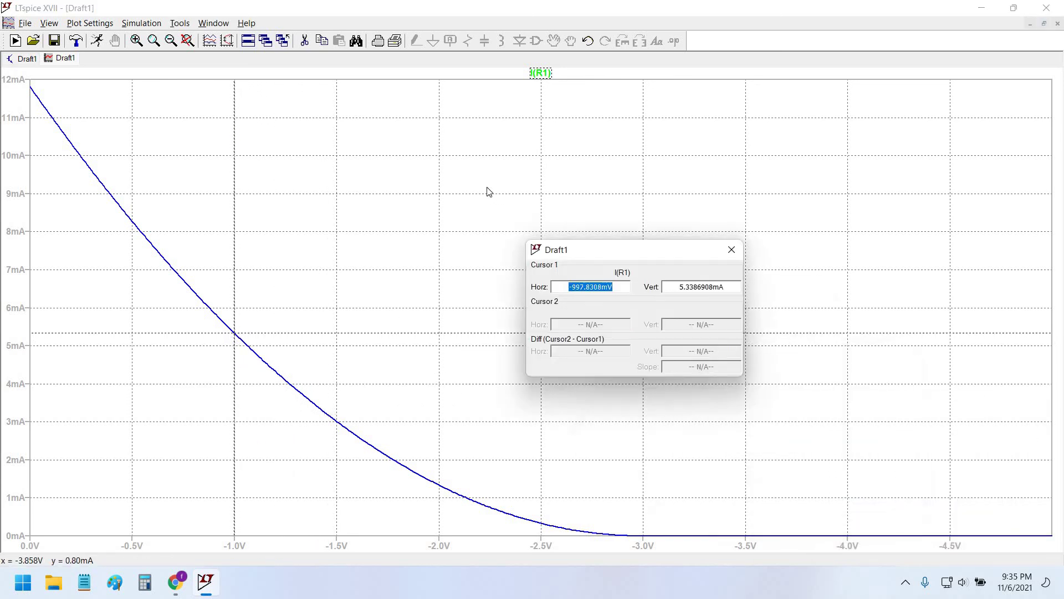
left_click_drag(577, 217, 626, 217)
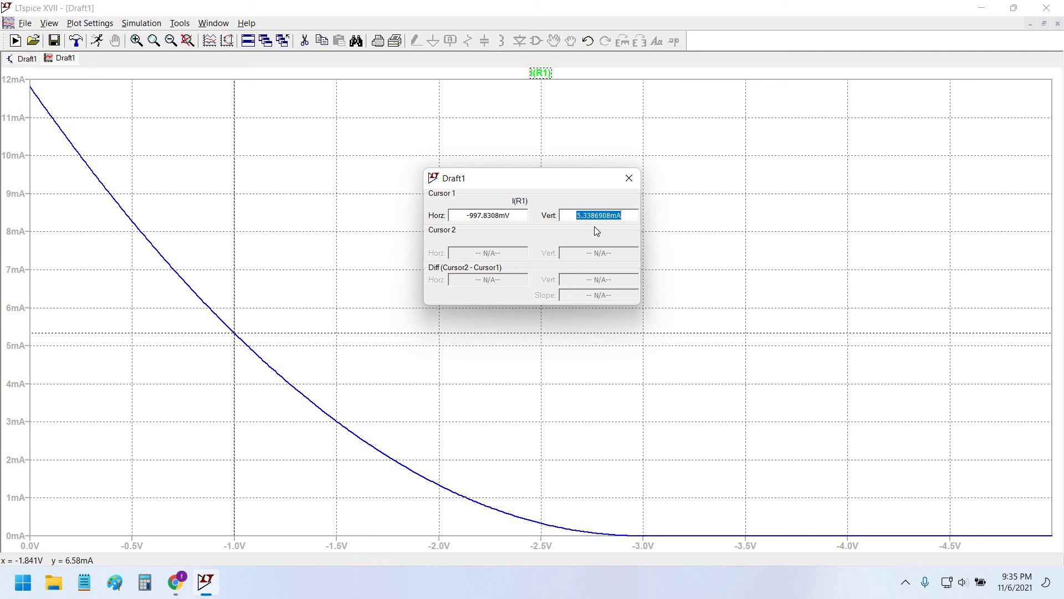
Step: Switch to the datasheet in Chrome and compare the cursor reading with the 25 °C curve on the VGS(off) = -3 V transfer graph
mouse_move(176, 581)
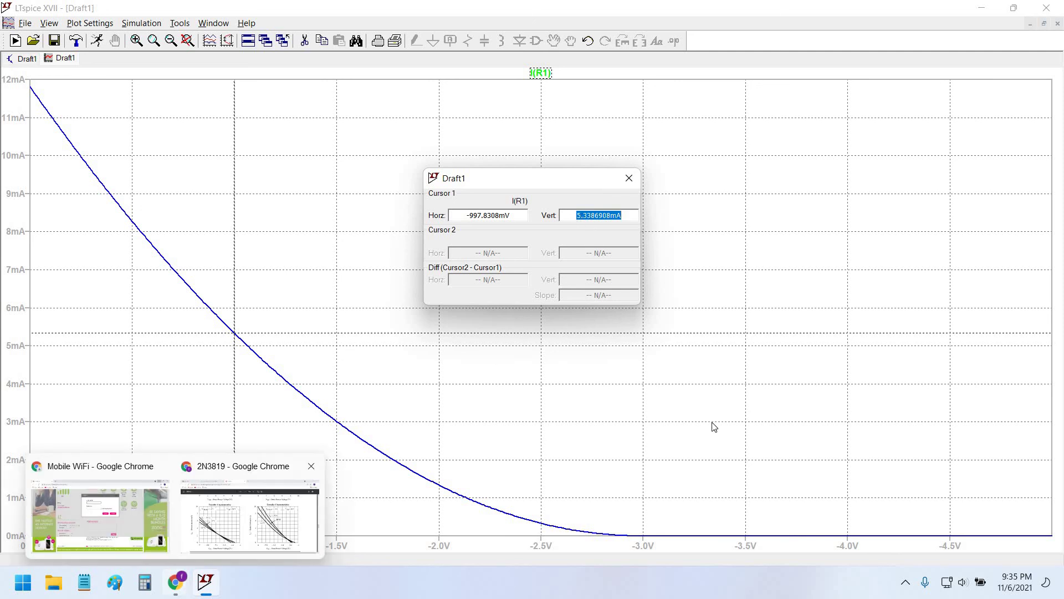
left_click(250, 515)
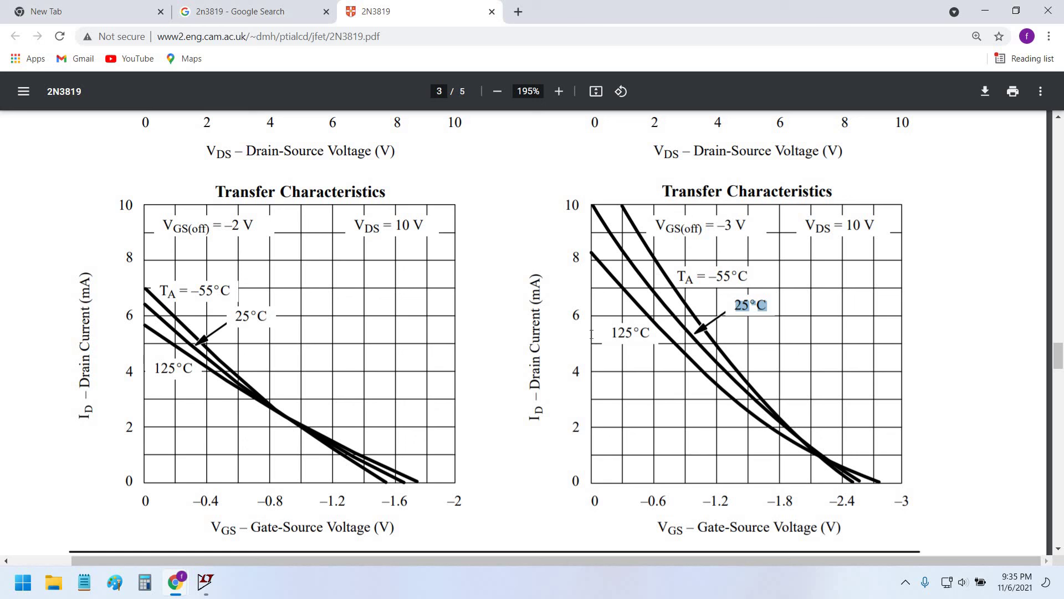
left_click_drag(539, 355, 544, 463)
left_click(609, 463)
Step: Return to LTspice, close the cursor readout and display all three temperature steps on the I(R1) plot
key("alt+Tab")
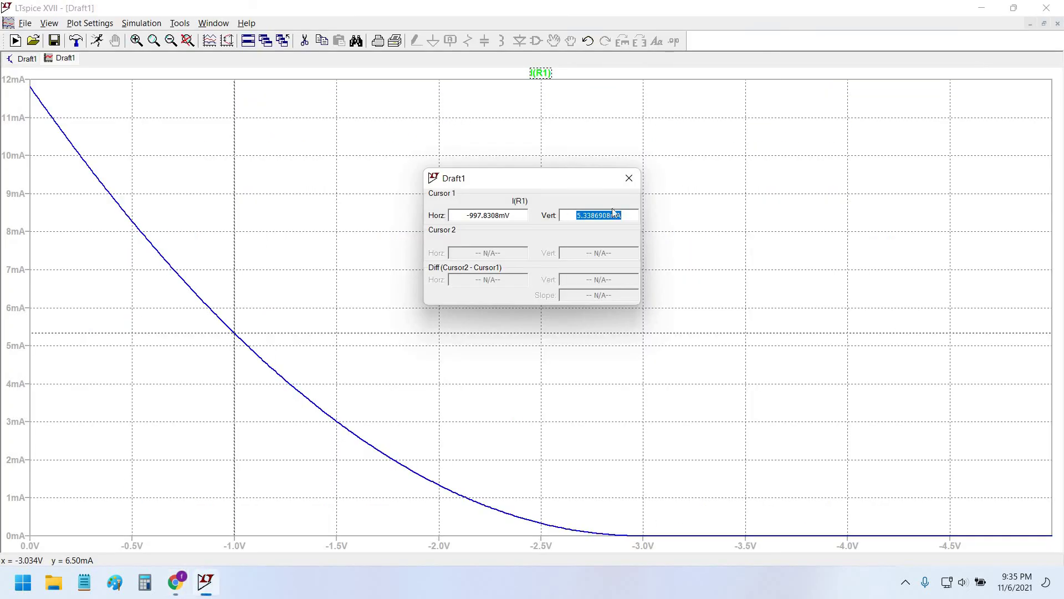
left_click(631, 178)
right_click(532, 163)
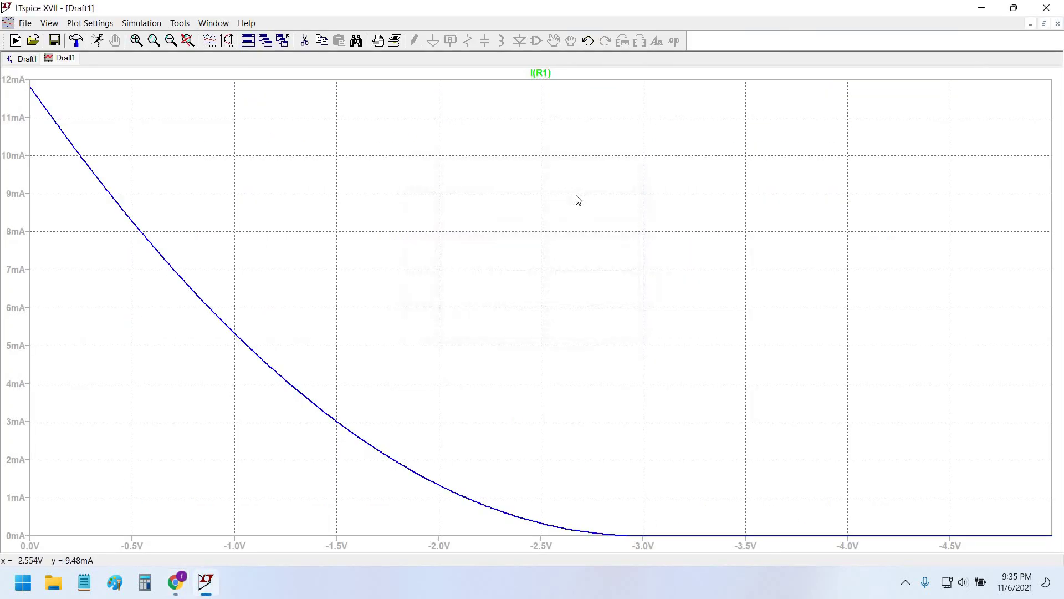
mouse_move(578, 200)
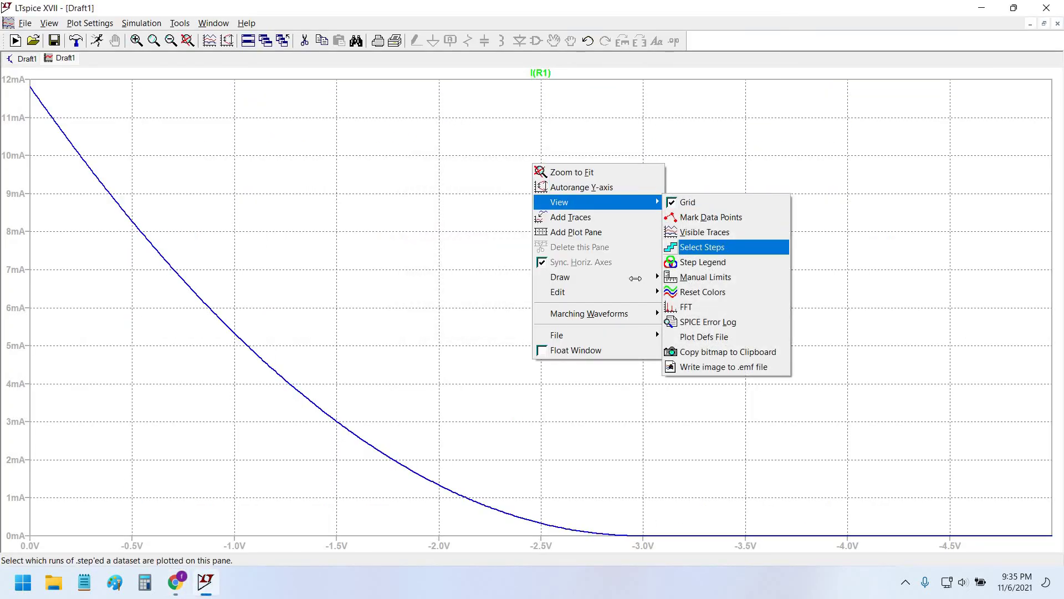
left_click(699, 247)
left_click(477, 369)
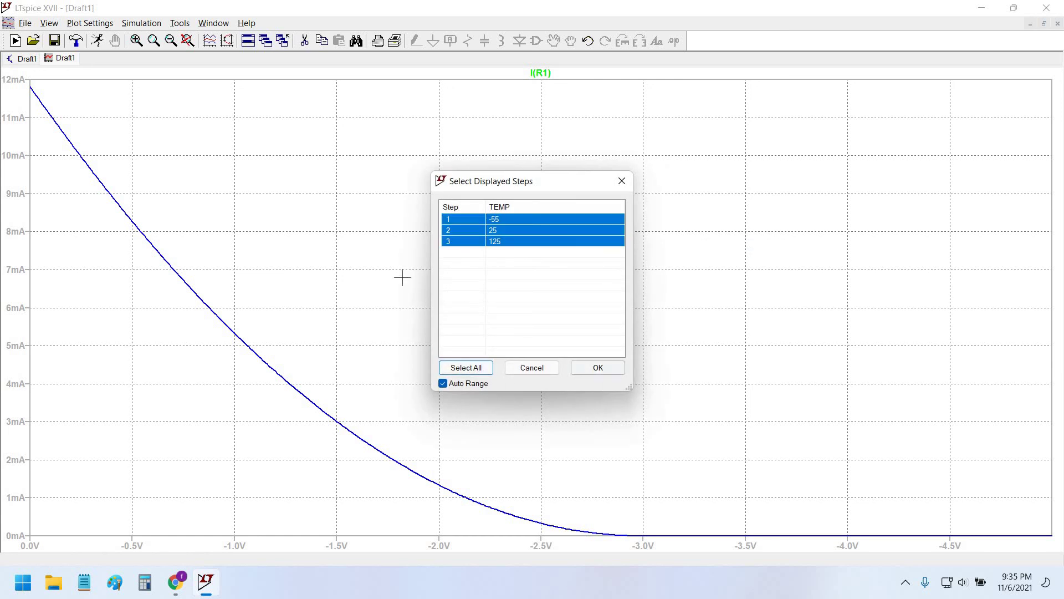
key("Return")
Step: Restore the tiled layout with the I(R1) plot above the schematic and bring the whole circuit and its directives into view
left_click(1044, 23)
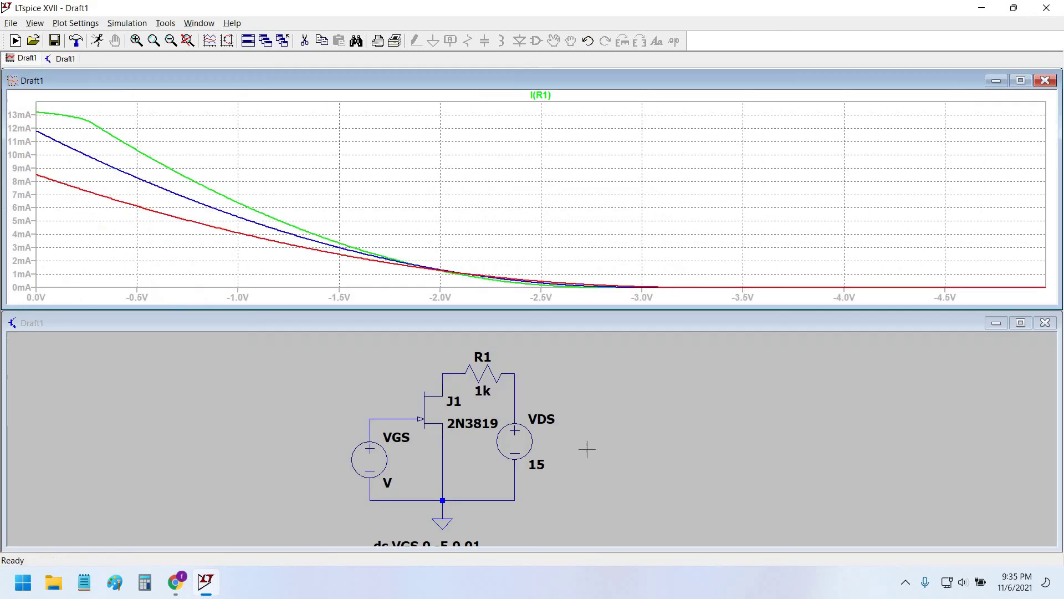
left_click_drag(667, 474, 601, 467)
scroll(644, 487, "down", 1)
scroll(653, 482, "up", 1)
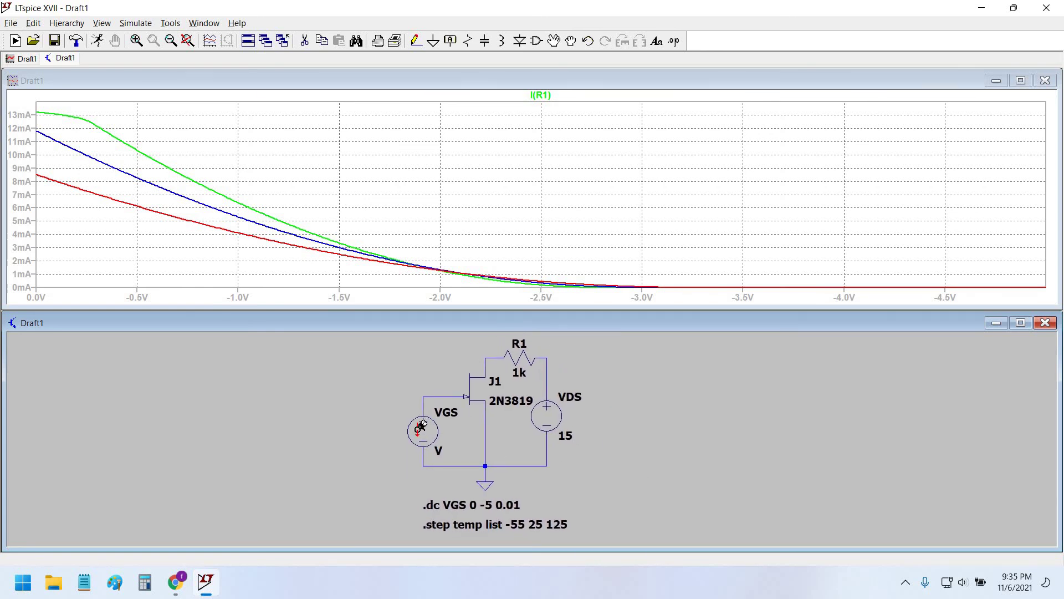
Step: Check the datasheet's transfer curves in Chrome once more against the LTspice plot, and return to the centred schematic
key("alt+Tab")
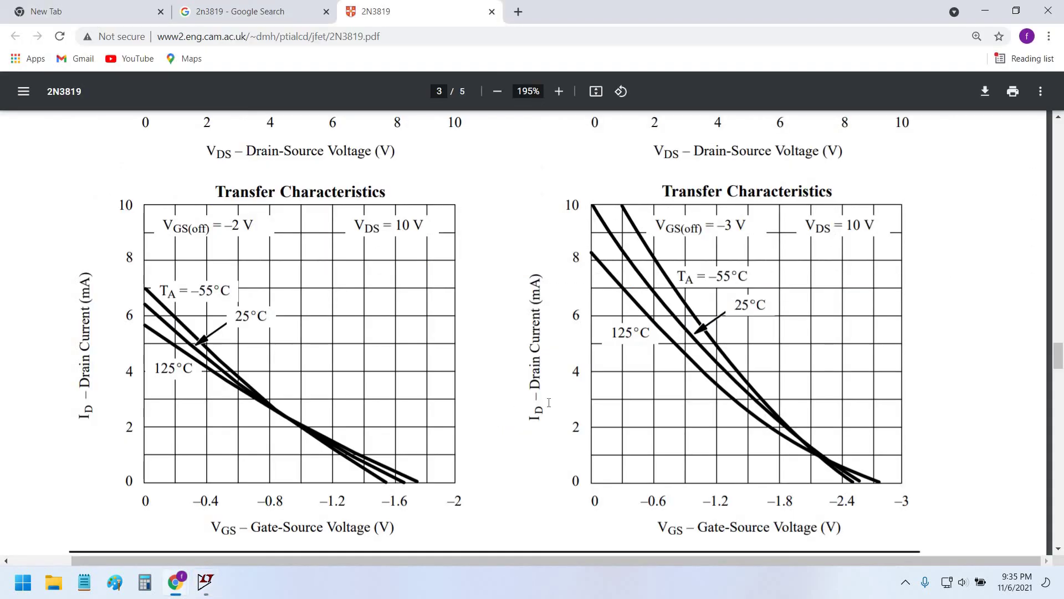
key("alt+Tab")
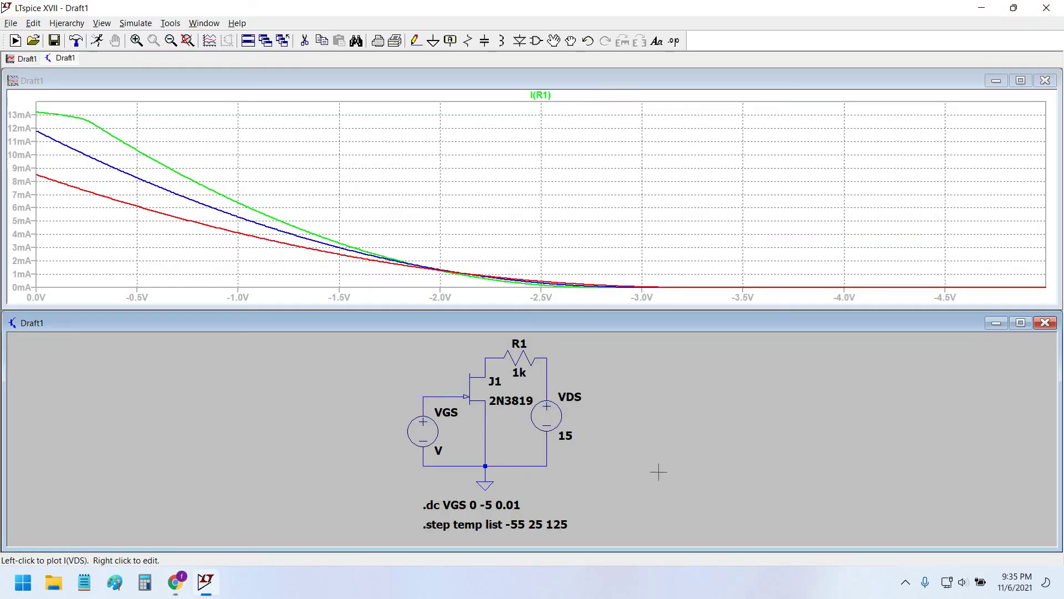
left_click_drag(638, 478, 660, 484)
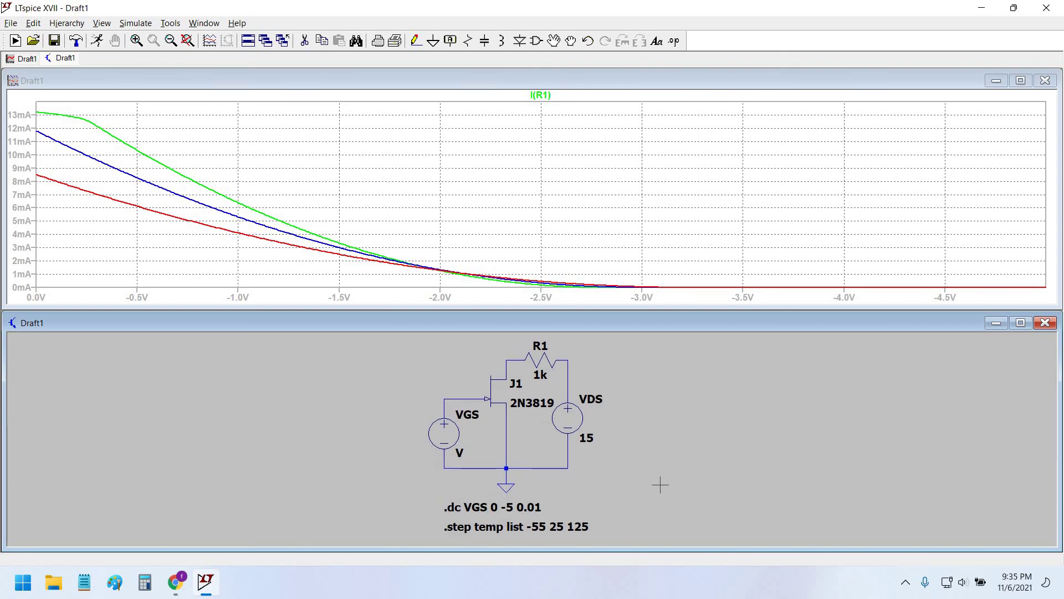